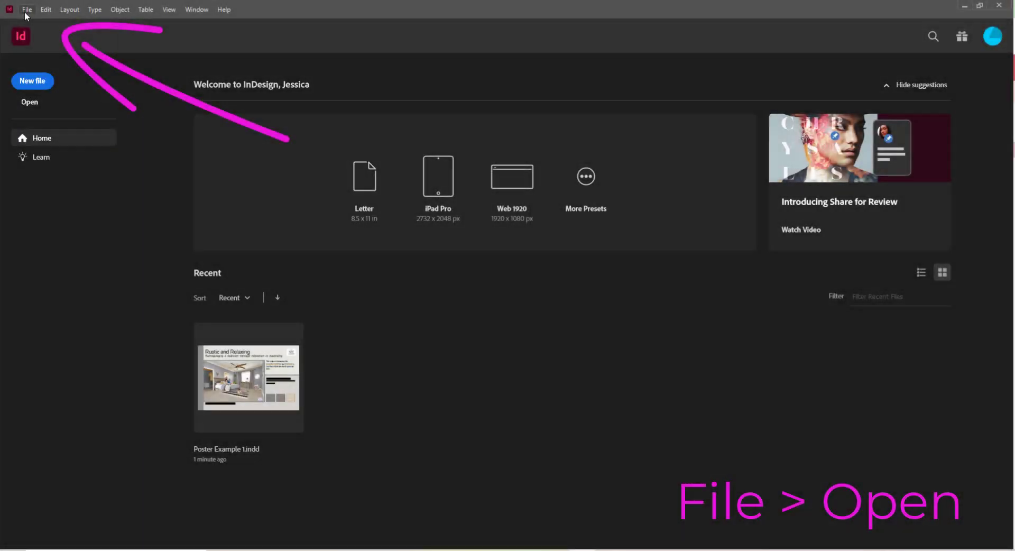
Open the document Poster Example 1.indd and show the Control bar in the workspace
left_click(26, 9)
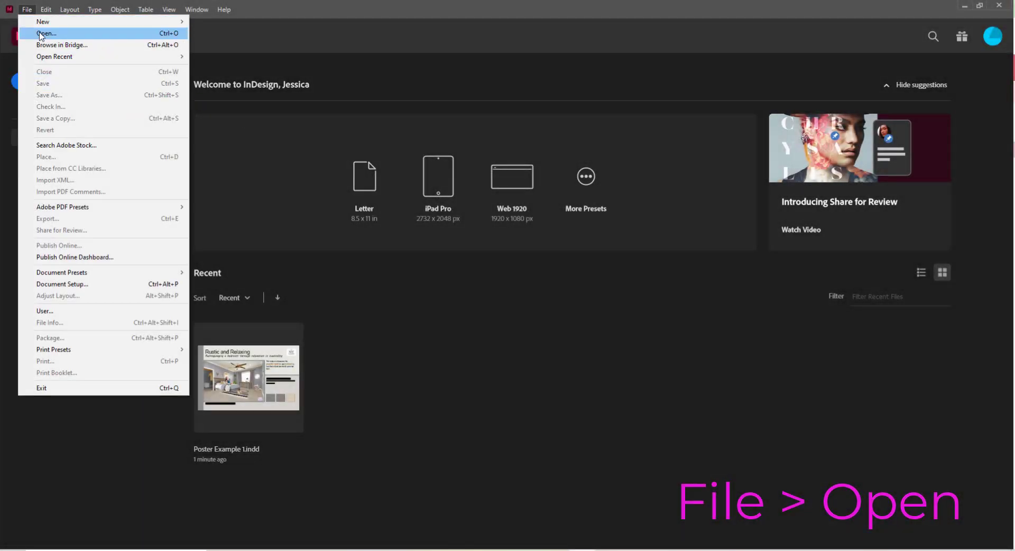
left_click(40, 34)
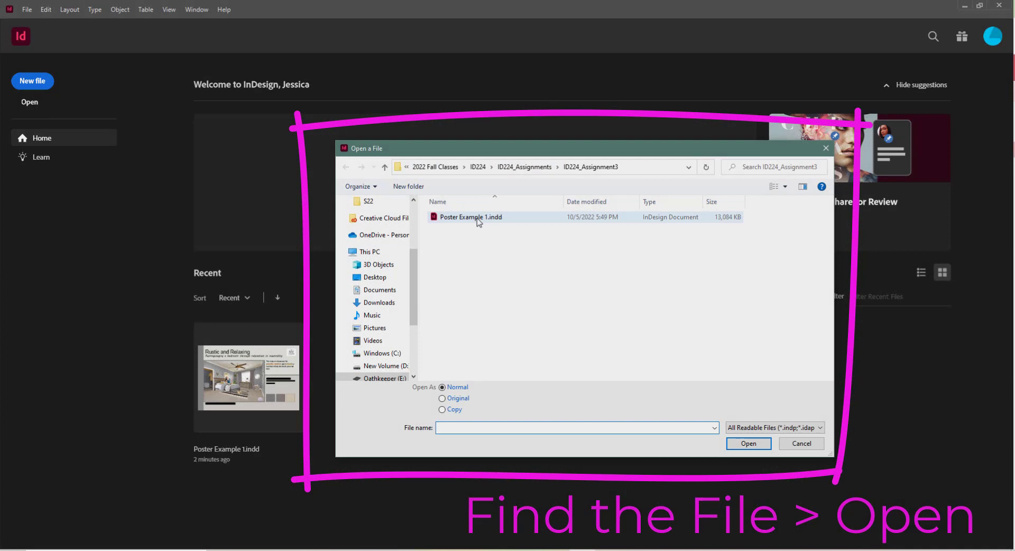
left_click(477, 218)
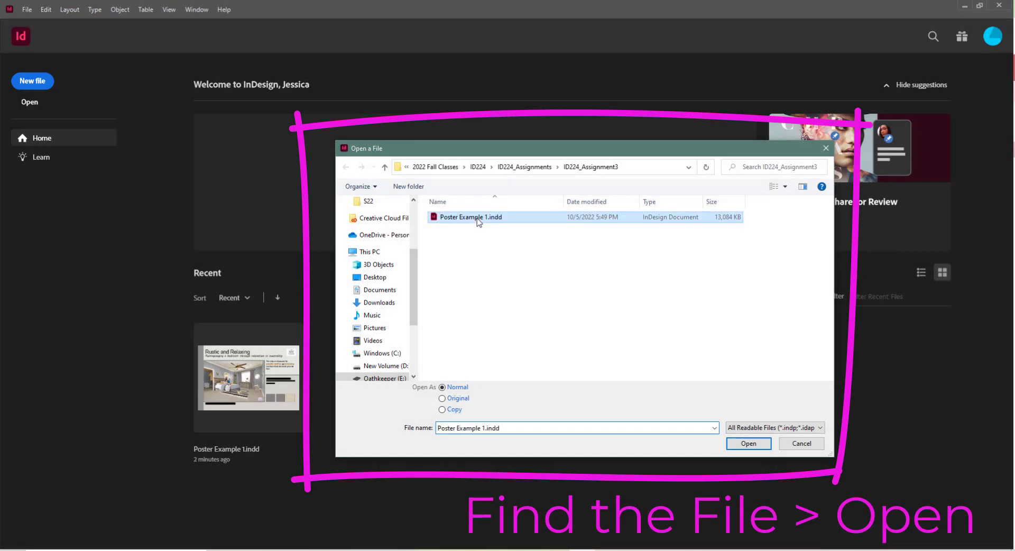
left_click(730, 445)
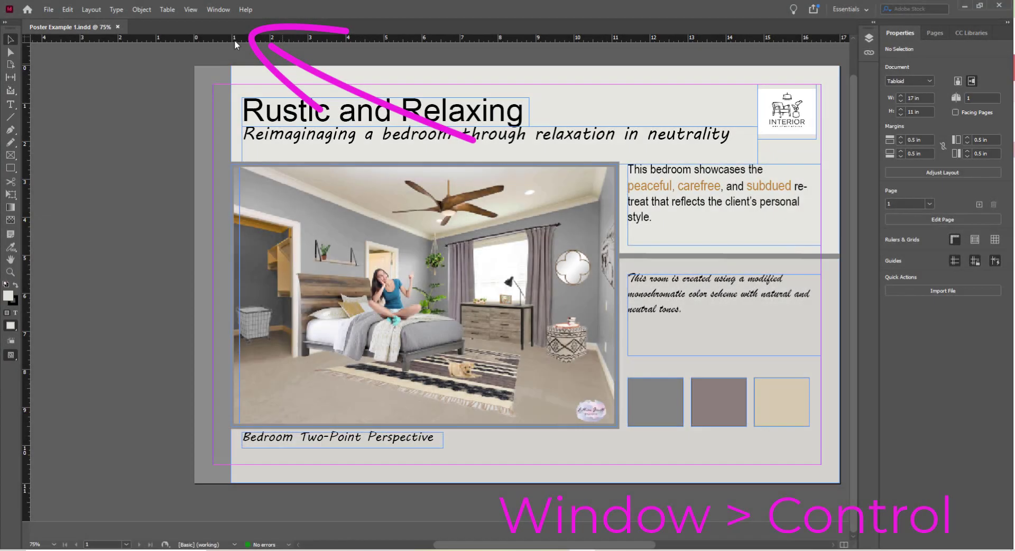
left_click(212, 12)
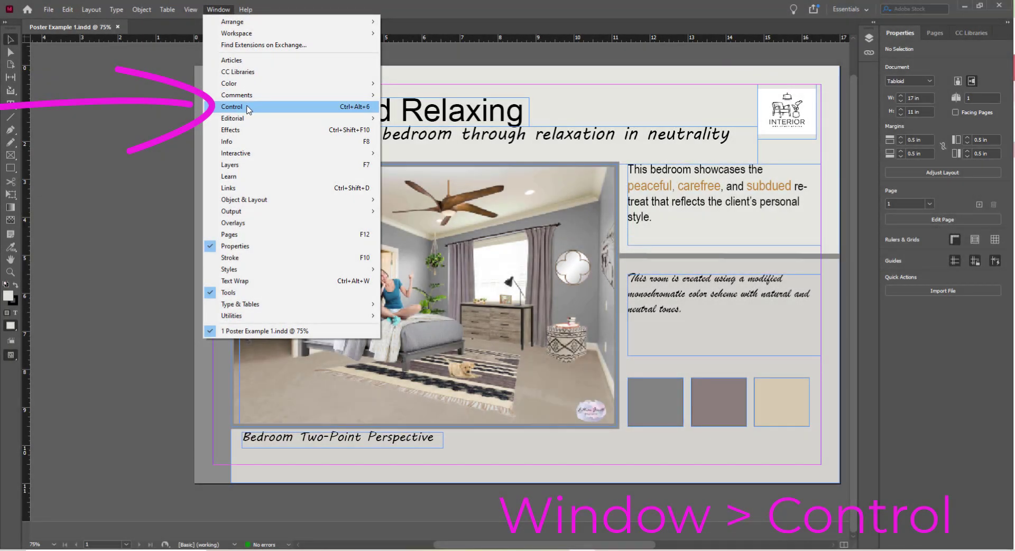
left_click(246, 107)
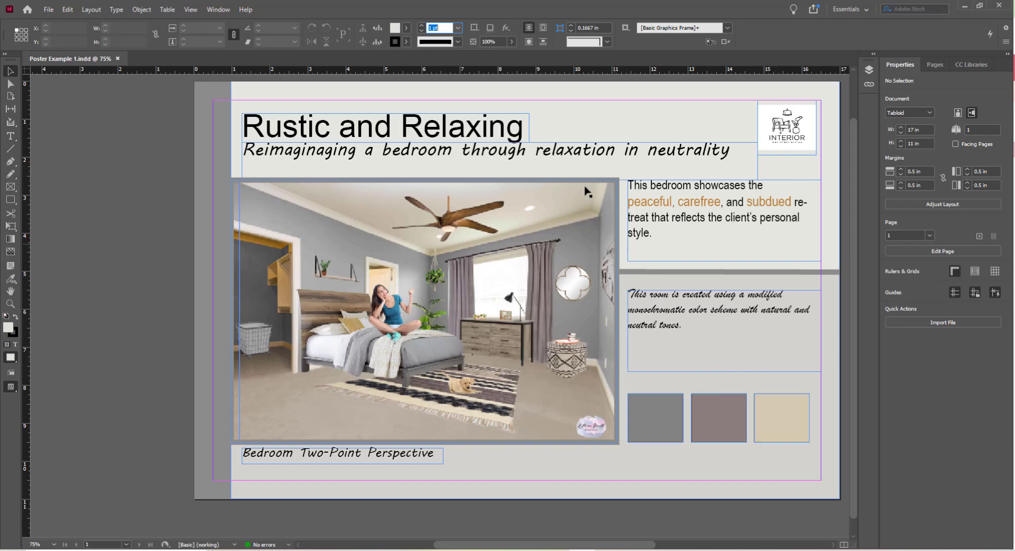
Resize the "Rustic and Relaxing" title text frame slightly, to about 7.53 by 0.78 in
left_click(530, 129)
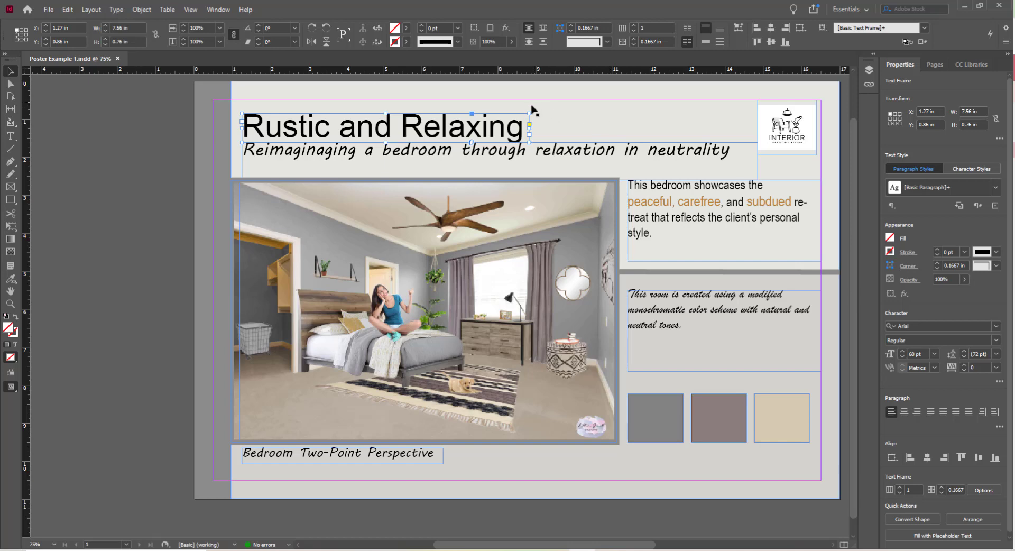
mouse_move(529, 114)
left_mouse_down()
mouse_move(570, 93)
mouse_move(479, 105)
mouse_move(746, 114)
mouse_move(576, 110)
mouse_move(569, 84)
mouse_move(529, 113)
left_mouse_up()
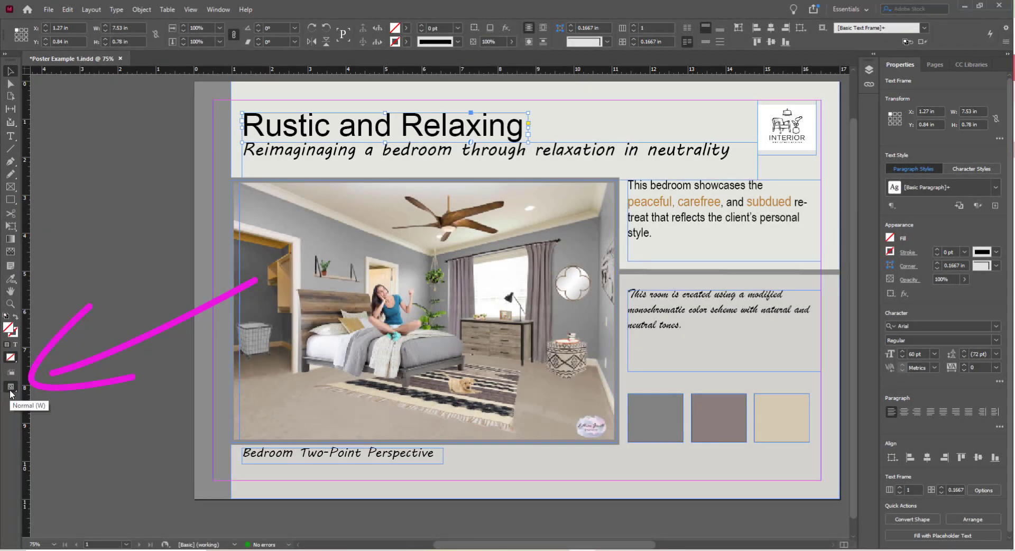
View the poster in Presentation screen mode, then return to the normal editing view
left_click(10, 389)
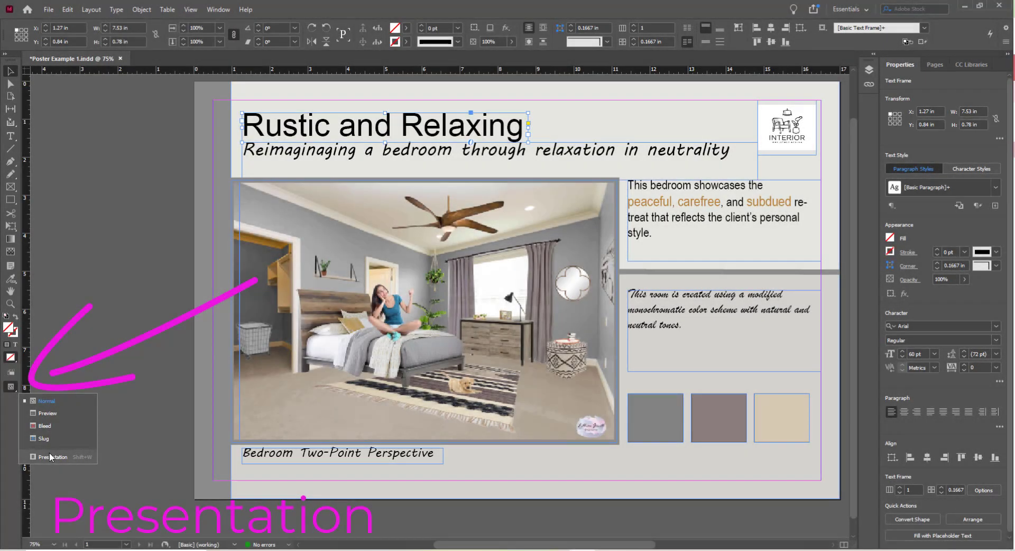
left_click(49, 457)
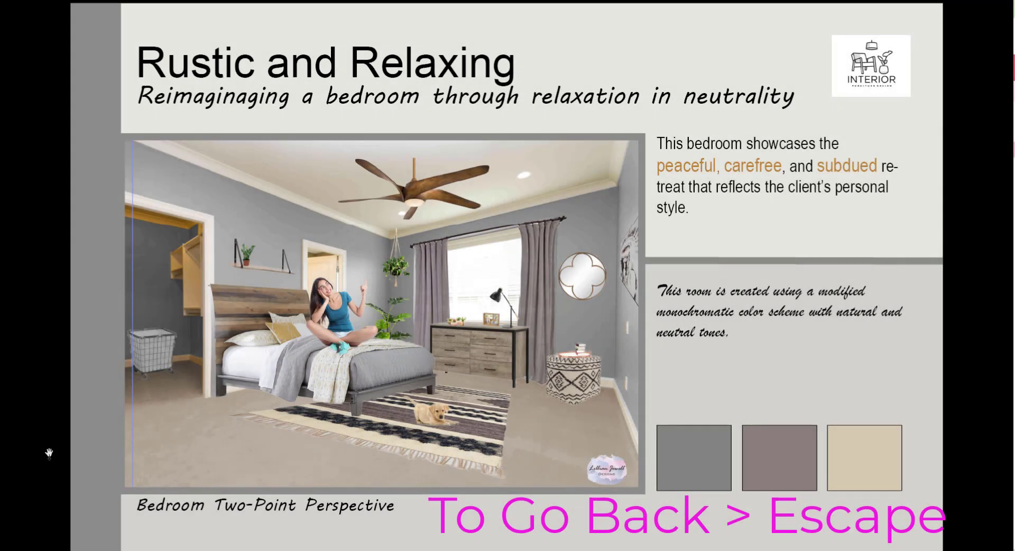
key("Escape")
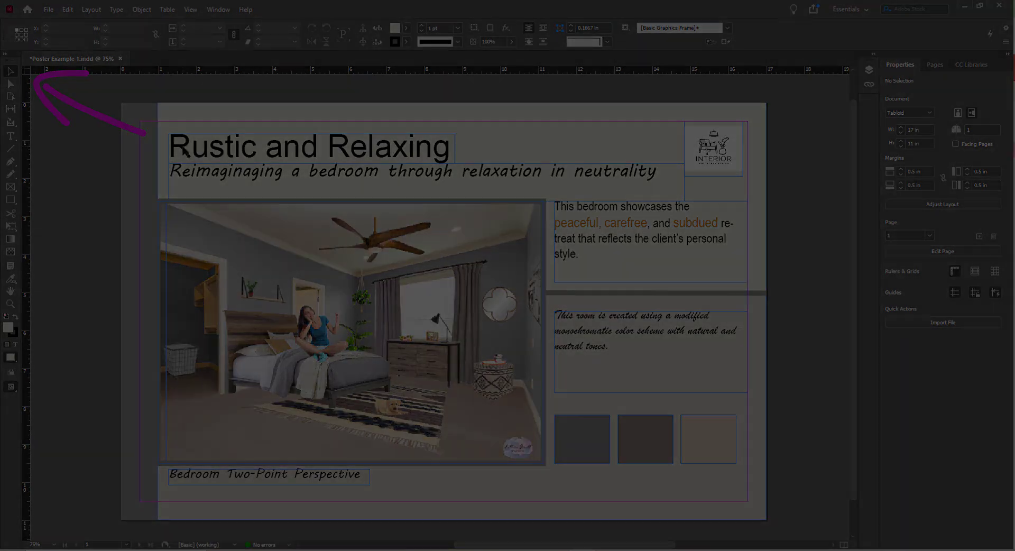
Delete the "Rustic and Relaxing" title text frame from the poster
left_click(185, 152)
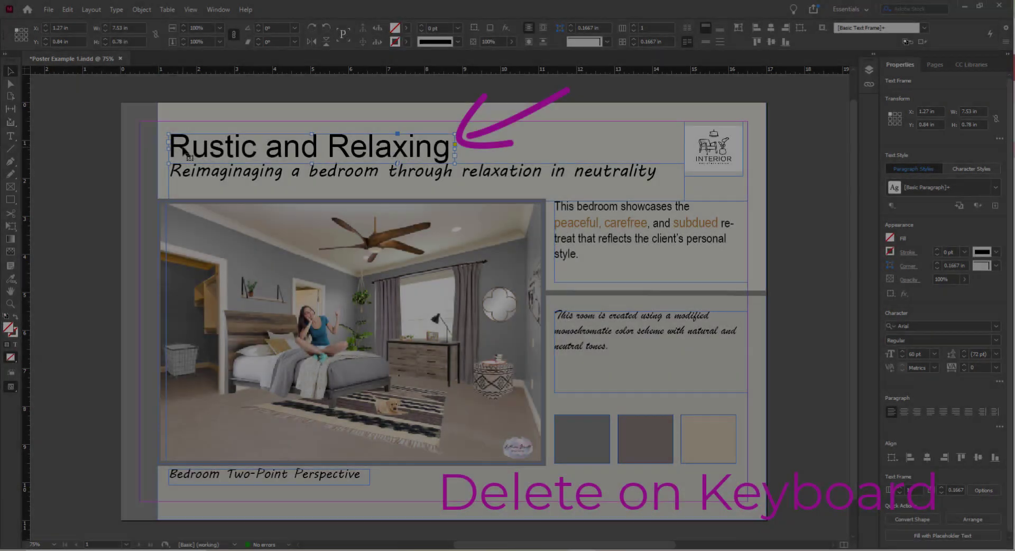
key("Delete")
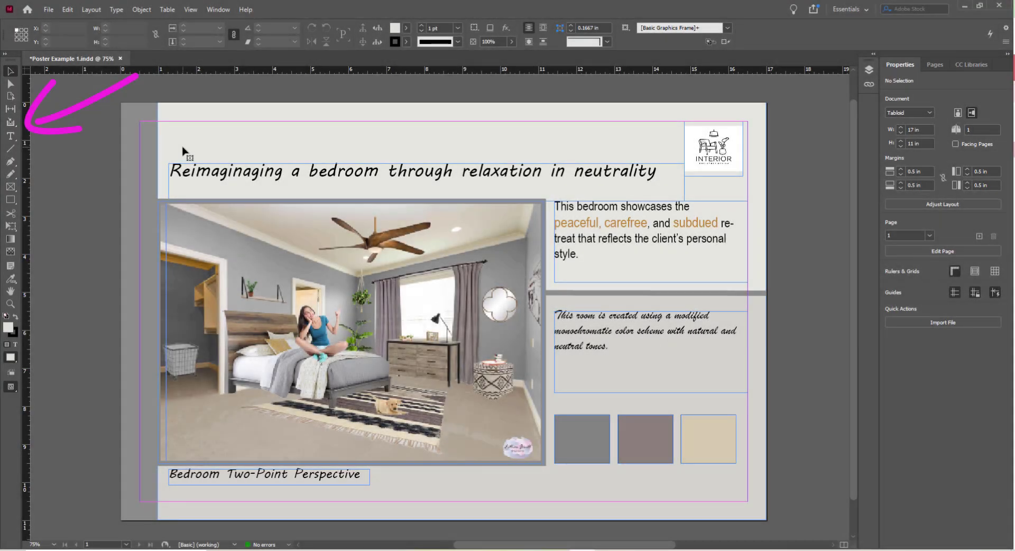
Draw a text frame about 8.43 by 1.96 in on the pasteboard beside the page and enter "Rustic and Relaxed"
left_click(10, 136)
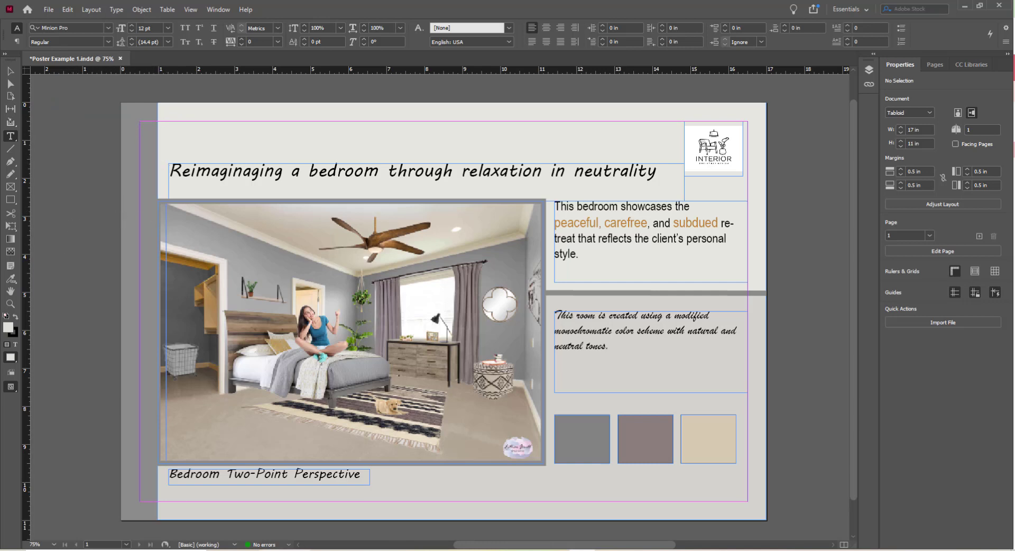
scroll(650, 547, "left", 1)
scroll(651, 547, "left", 6)
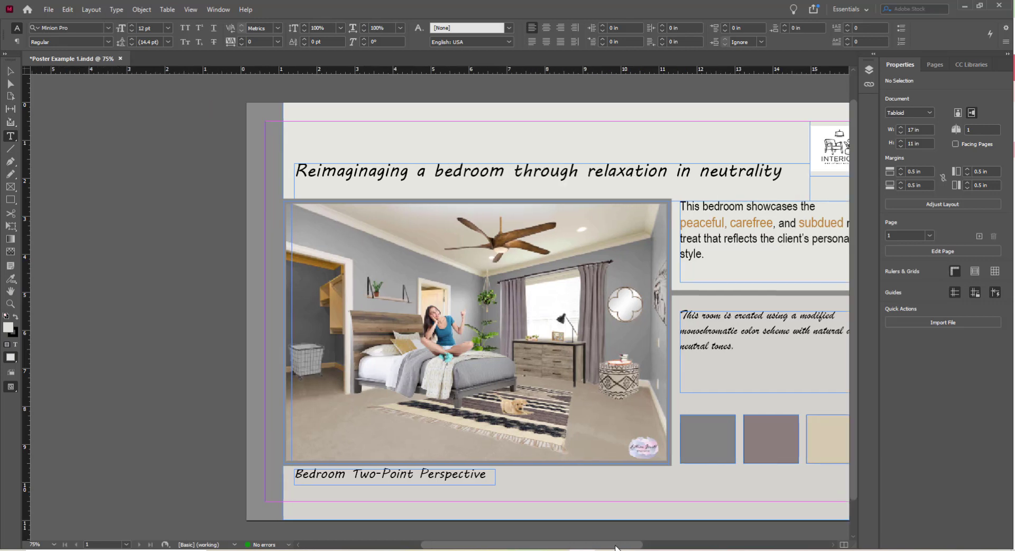
left_click_drag(70, 123, 384, 192)
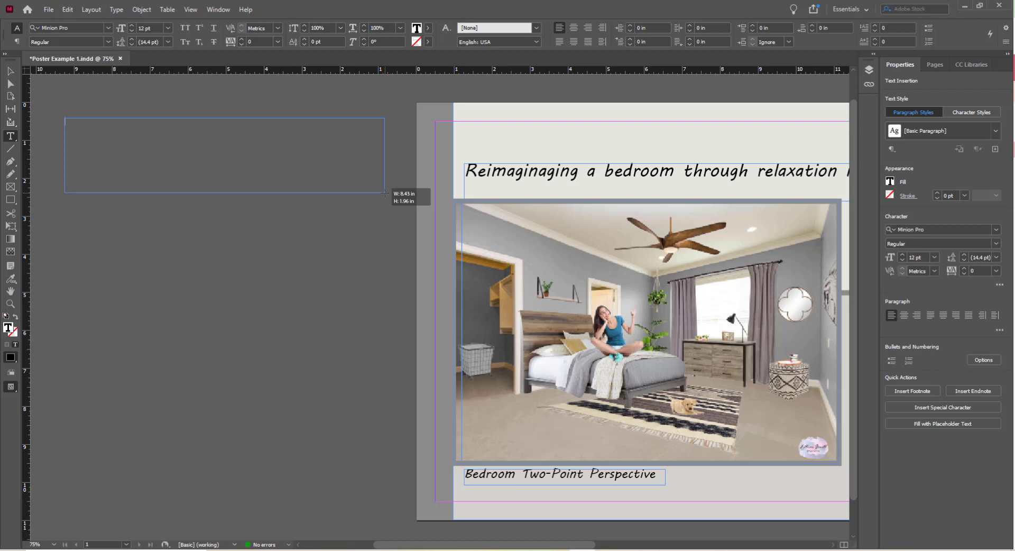
type("Rustic and")
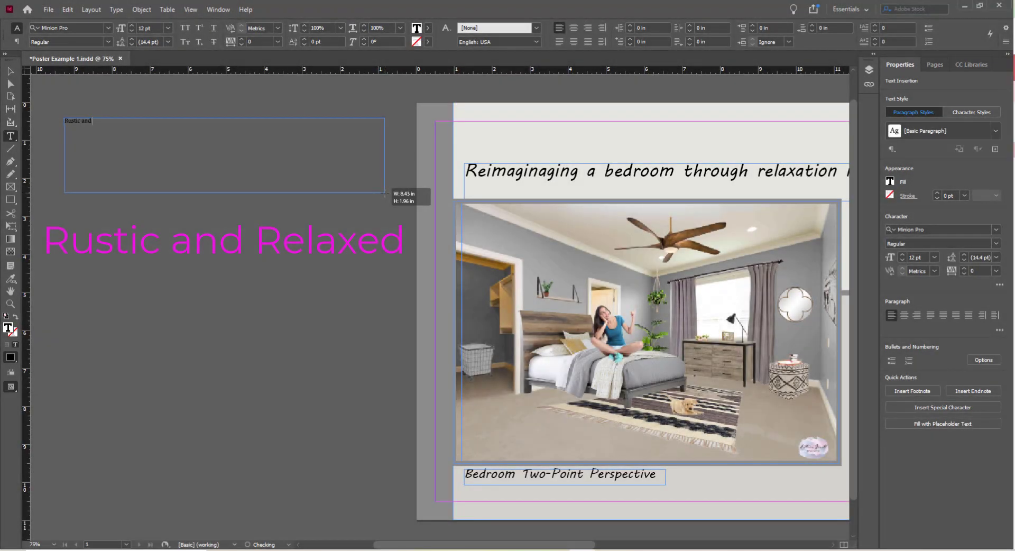
type(" Relaxed")
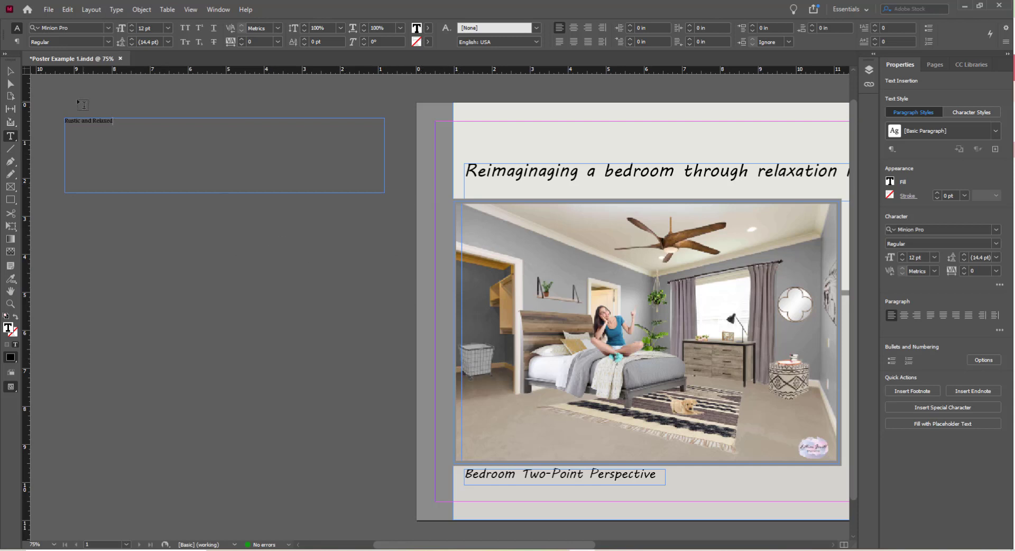
Format the "Rustic and Relaxed" text in Arial at 60 pt
left_click_drag(118, 123, 58, 112)
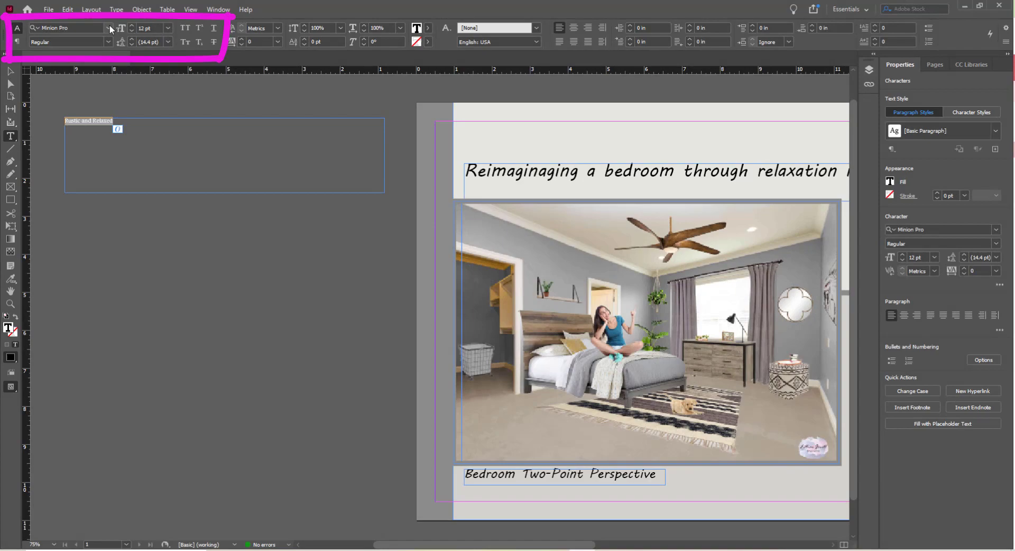
left_click(109, 24)
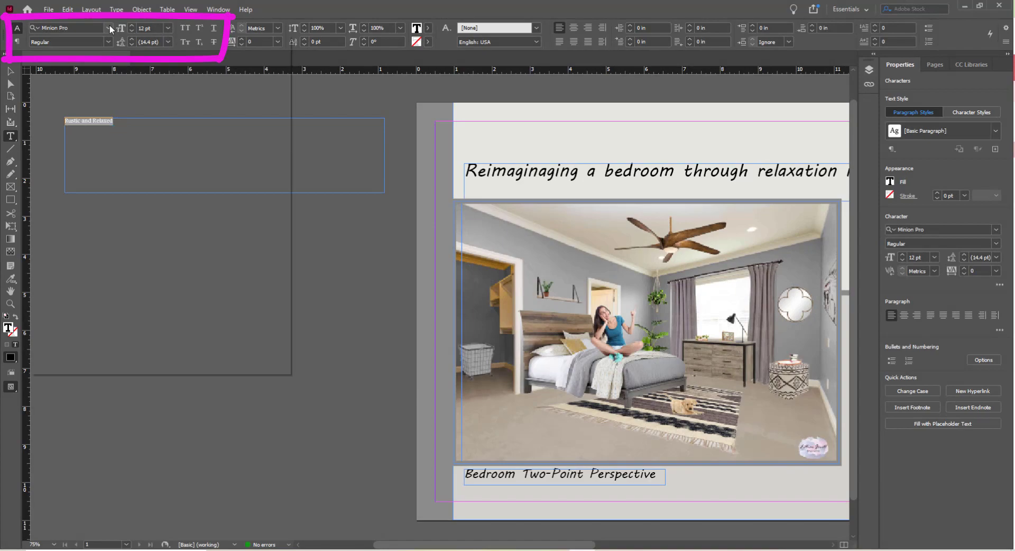
scroll(79, 164, "up", 3)
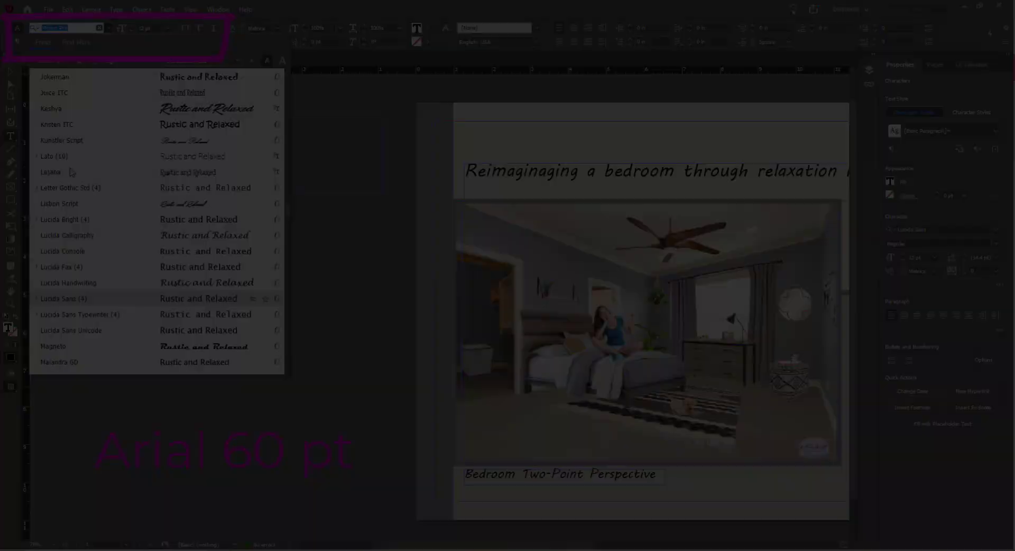
scroll(79, 169, "up", 10)
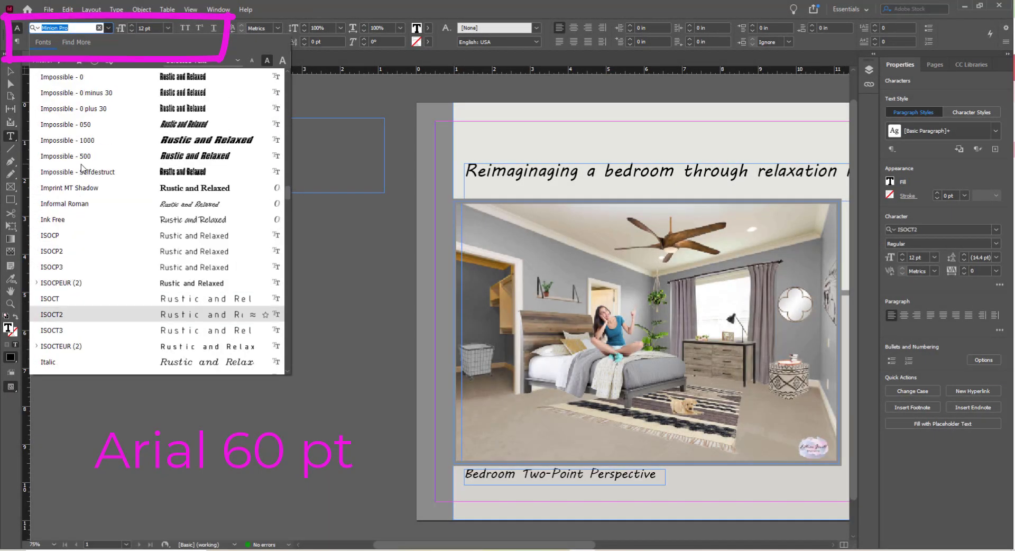
scroll(81, 168, "up", 12)
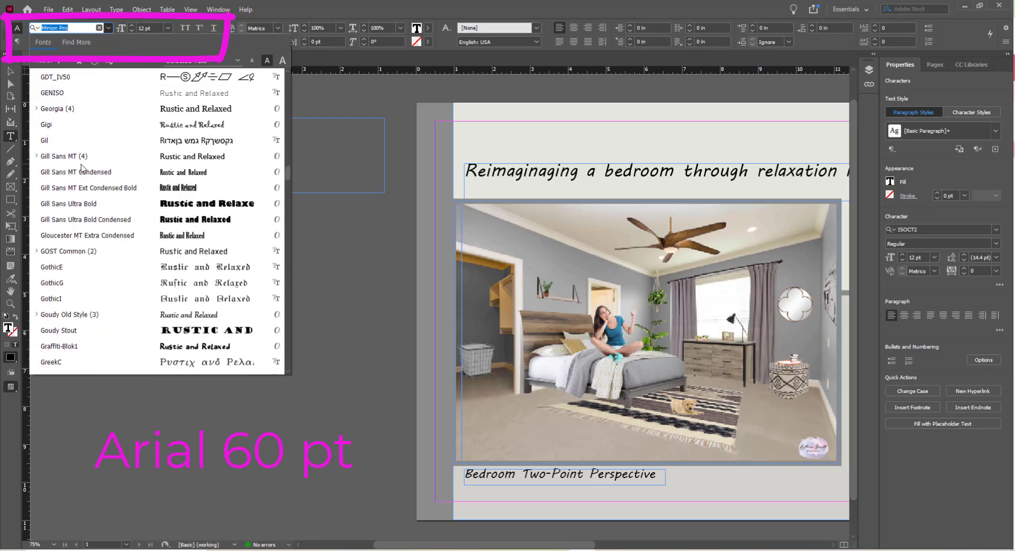
scroll(85, 167, "up", 15)
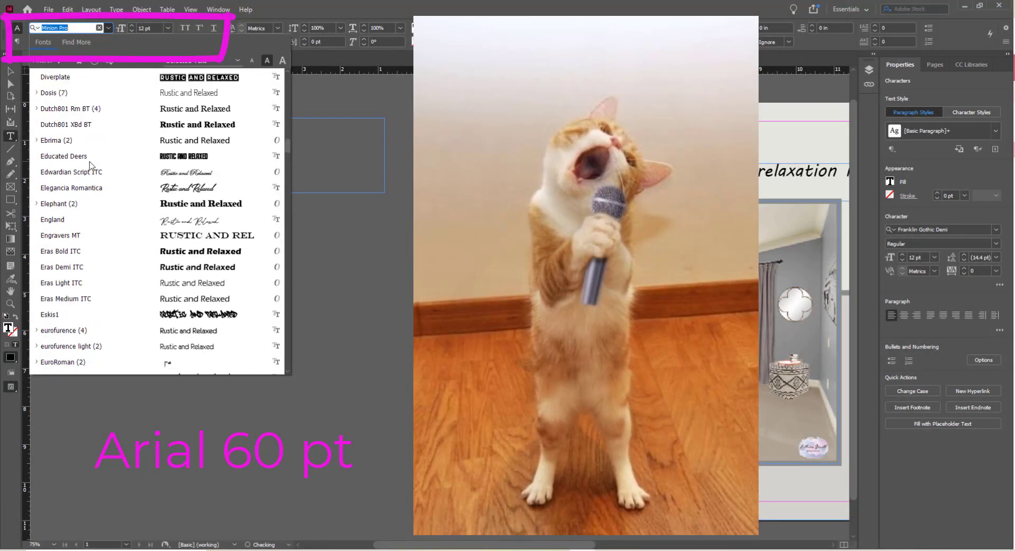
scroll(90, 165, "up", 15)
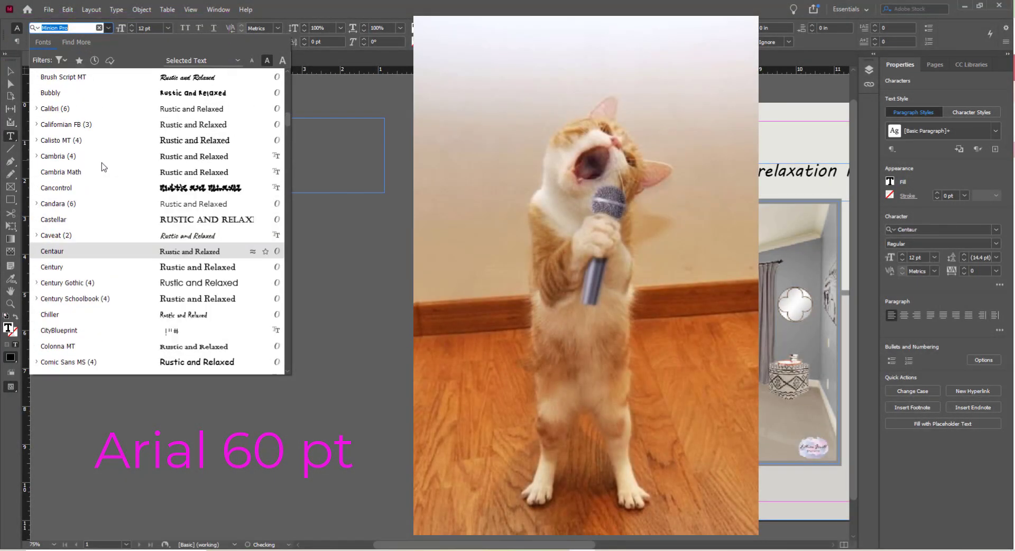
scroll(103, 167, "up", 15)
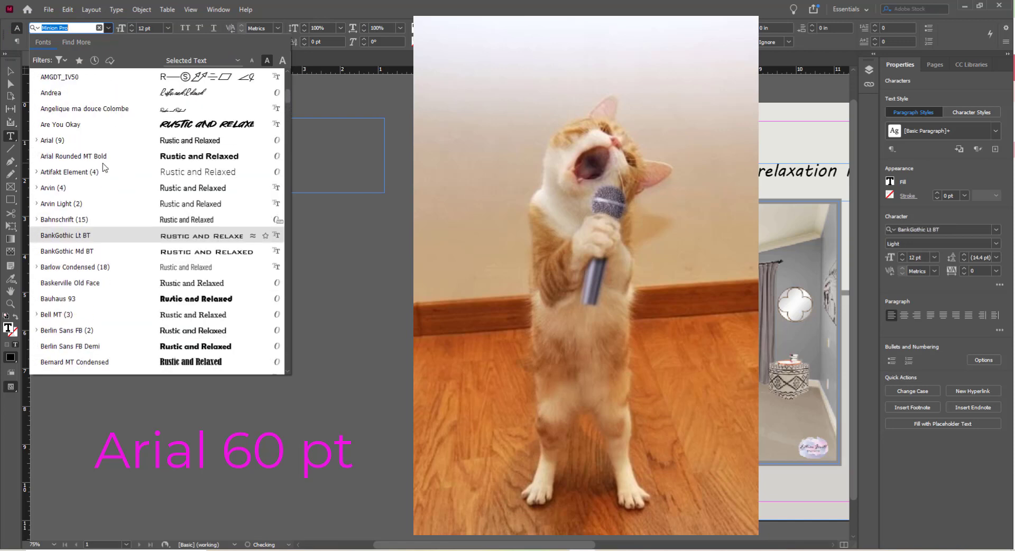
scroll(103, 167, "up", 3)
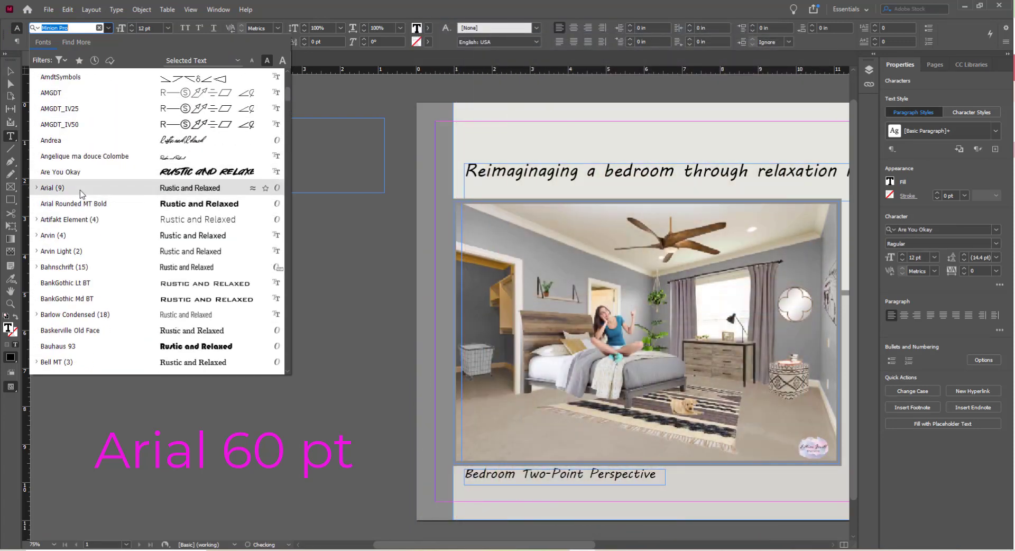
left_click(81, 189)
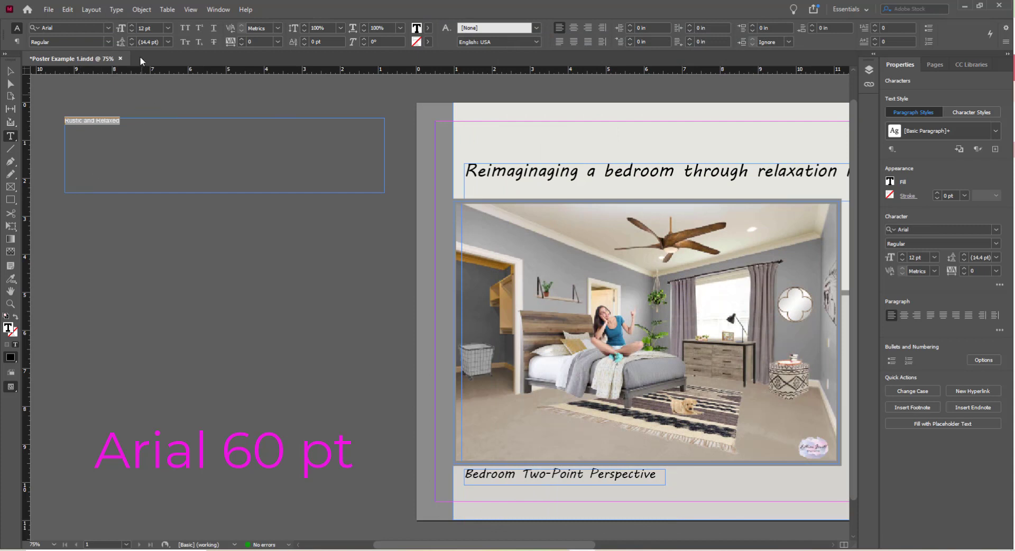
left_click(168, 28)
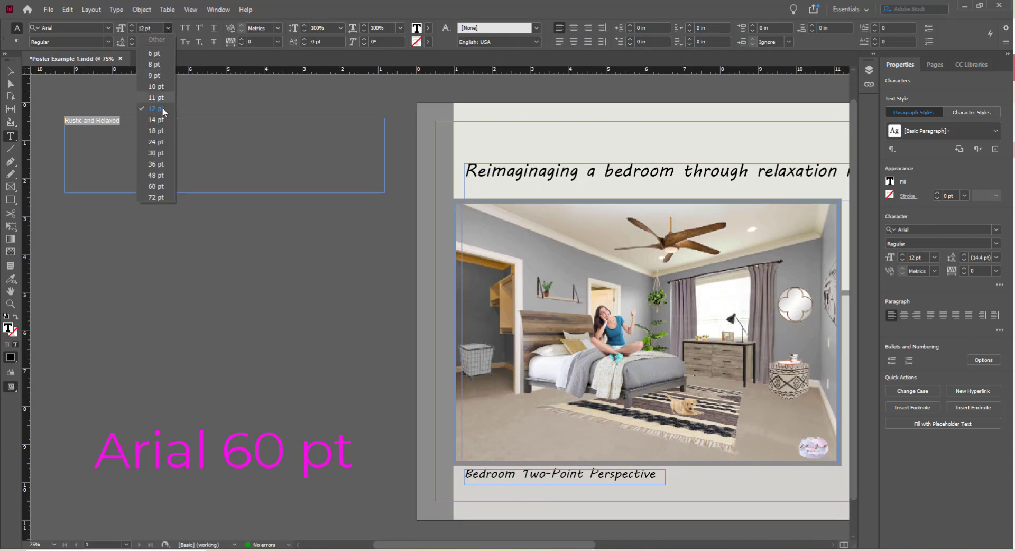
left_click(155, 186)
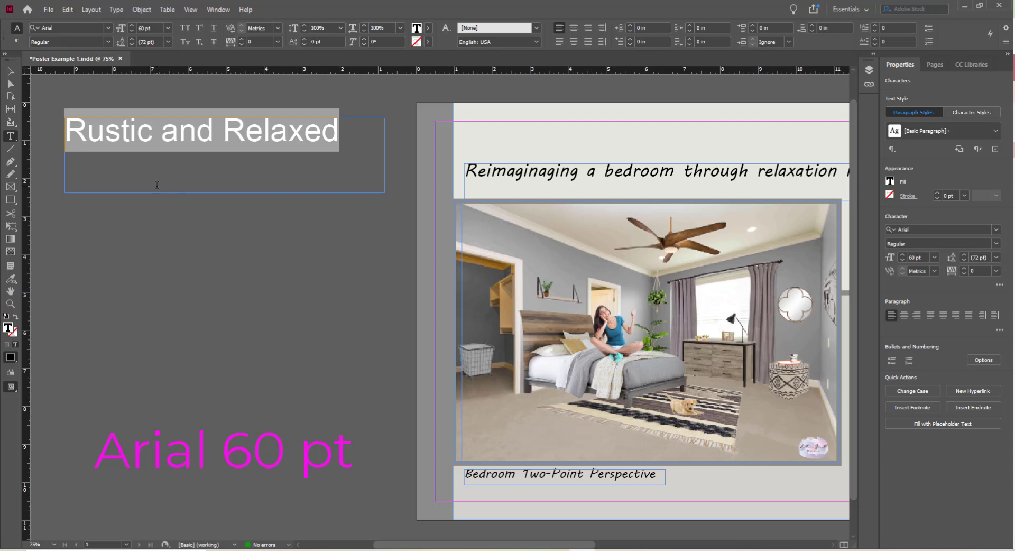
Shrink the "Rustic and Relaxed" frame to about 7.59 by 0.98 in and place it on the page directly above the subtitle
left_click(10, 75)
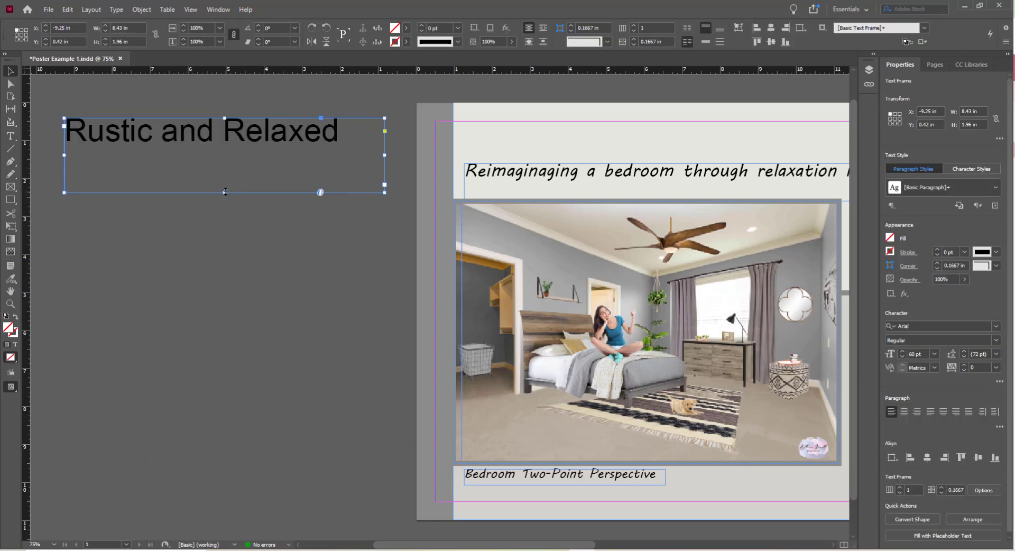
left_click_drag(226, 192, 226, 155)
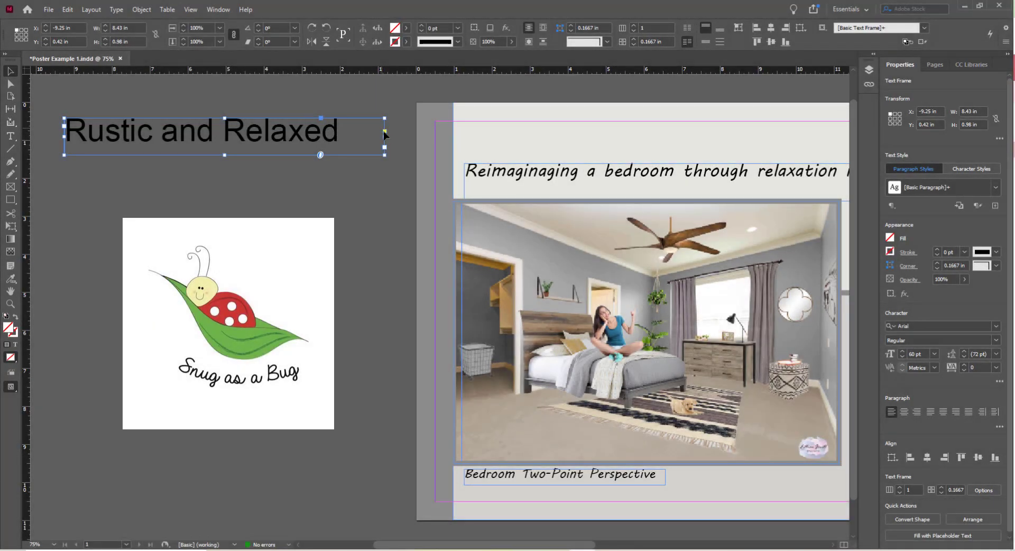
left_click_drag(385, 135, 353, 137)
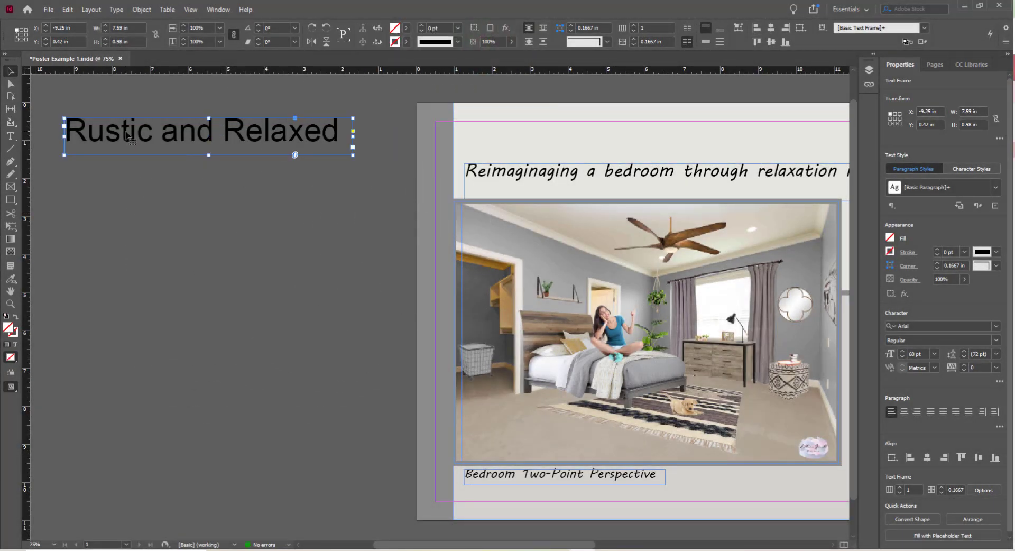
left_click_drag(127, 139, 526, 144)
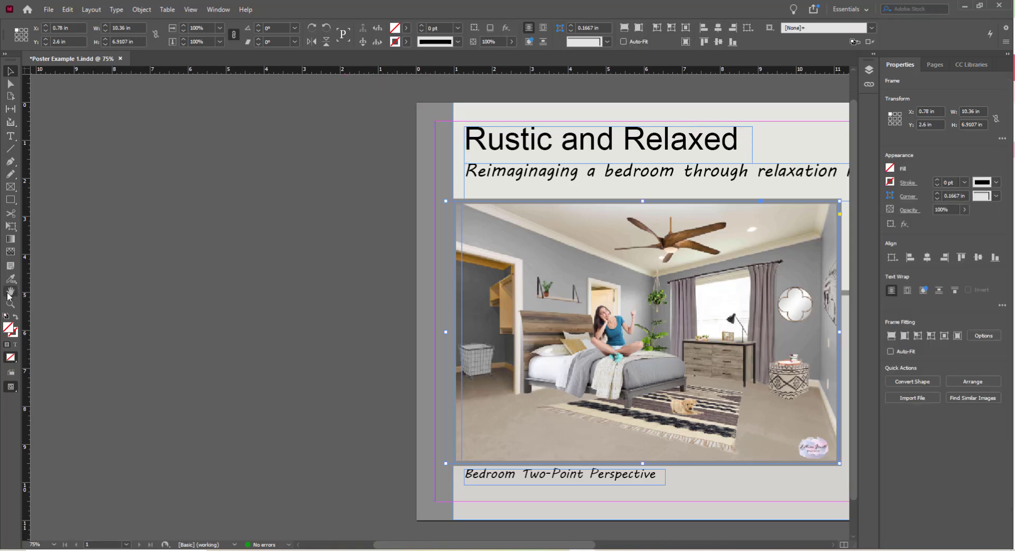
Pan the view with the Hand tool to bring the whole poster page into sight
left_click(10, 292)
left_click_drag(621, 193, 284, 193)
left_click_drag(297, 190, 306, 190)
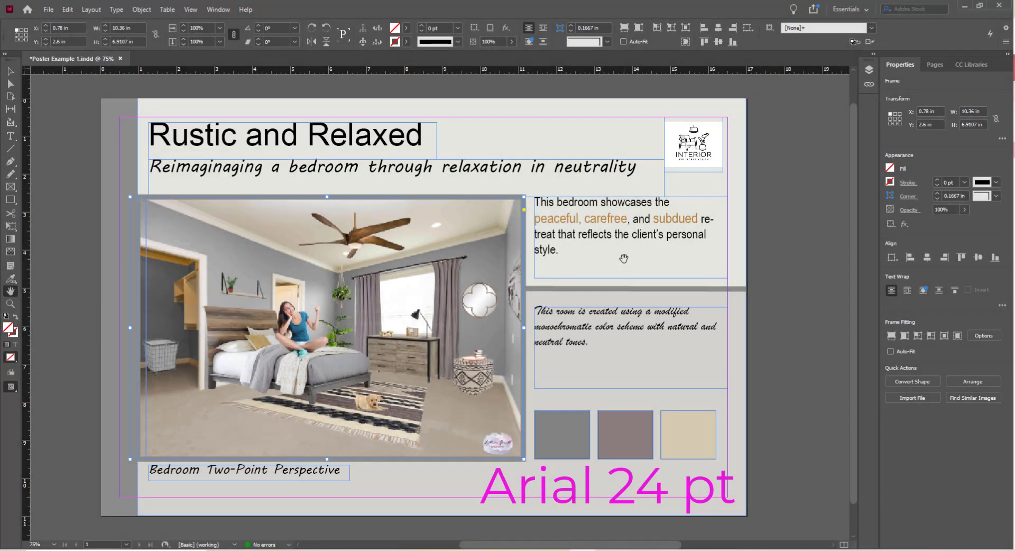
Select the whole "This room is created using a modified monochromatic color scheme" paragraph and set its font to Arial
left_click(9, 139)
left_click_drag(592, 343, 529, 313)
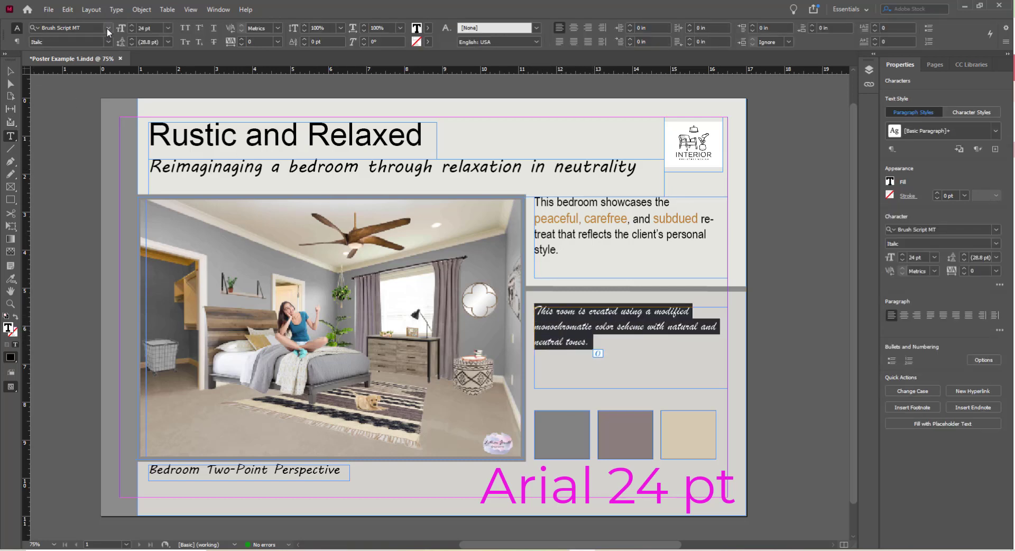
left_click(108, 27)
key("Down")
key("Down")
key("Down")
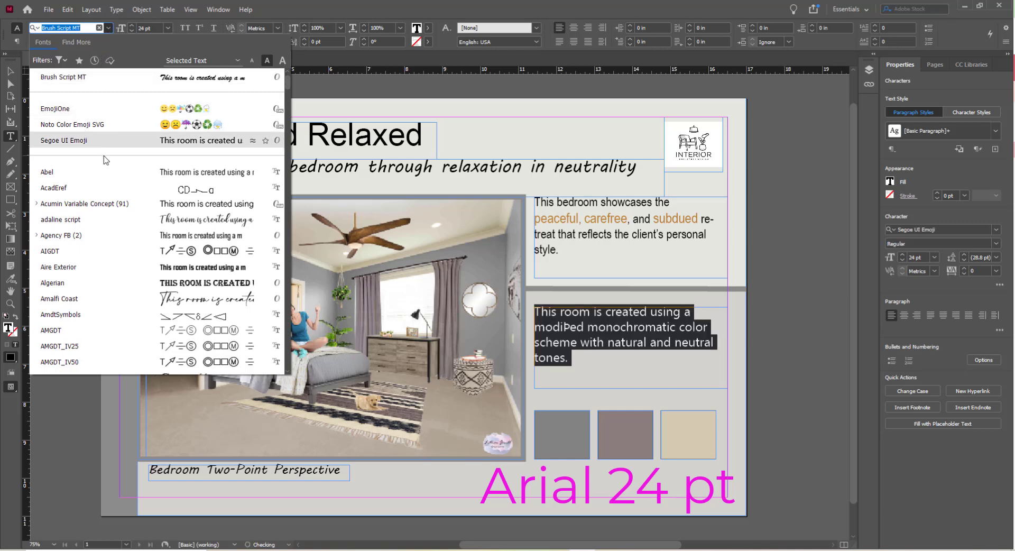
key("Down")
key("Down")
key("Down")
key("Down")
key("Down")
key("Down")
key("Down")
key("Down")
key("Down")
key("Down")
key("Down")
key("Down")
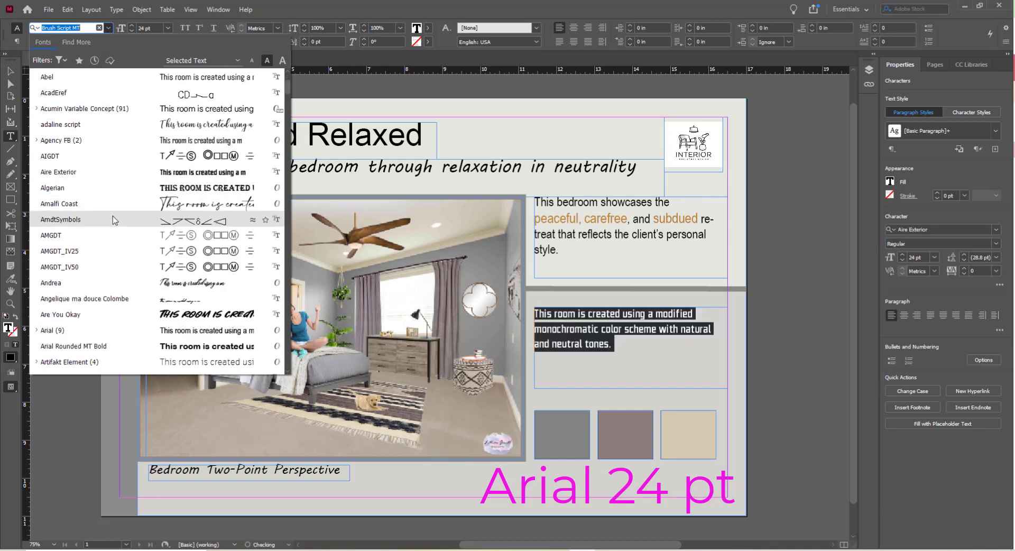
left_click(113, 298)
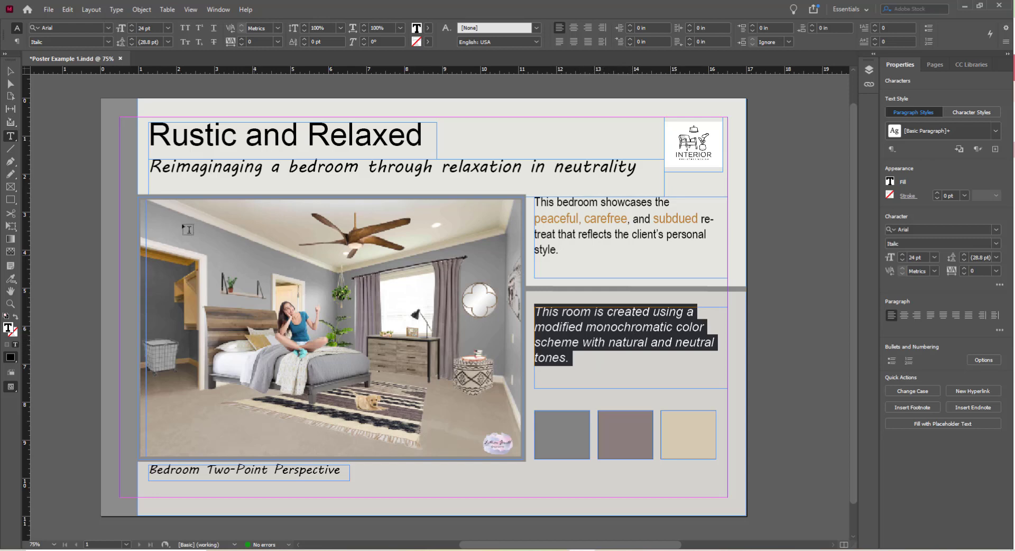
Set the monochromatic color scheme paragraph's font style to Regular and deselect its text frame
left_click(107, 41)
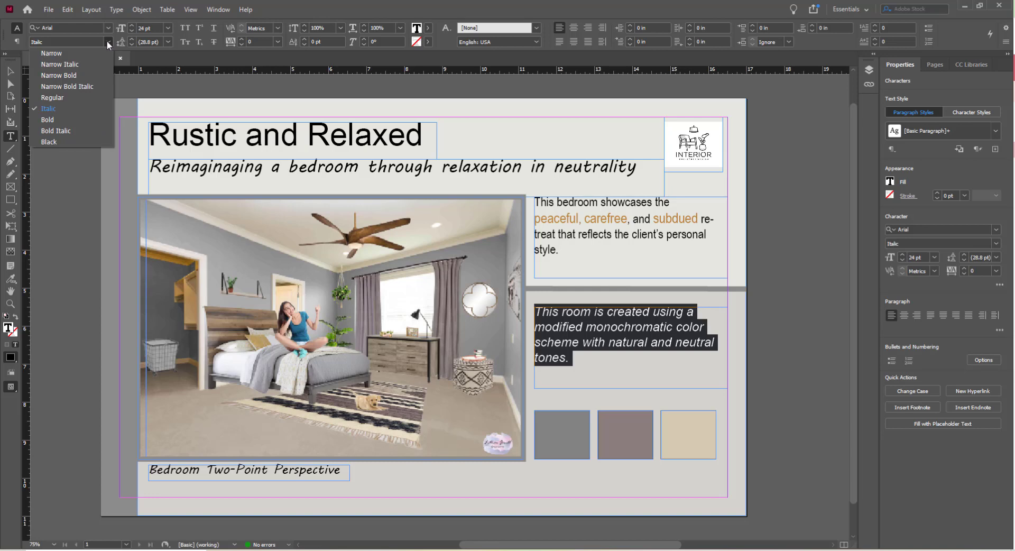
left_click(72, 95)
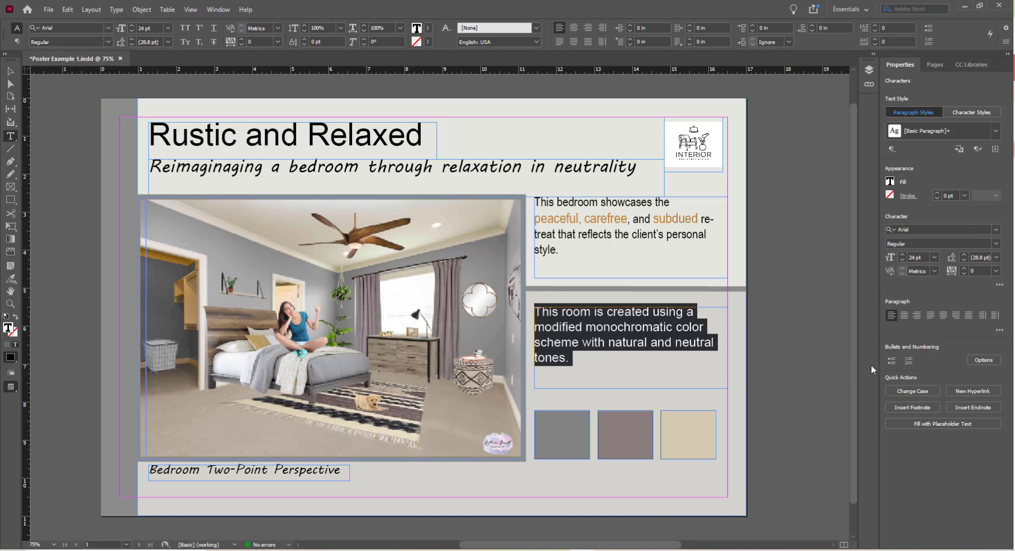
left_click(10, 75)
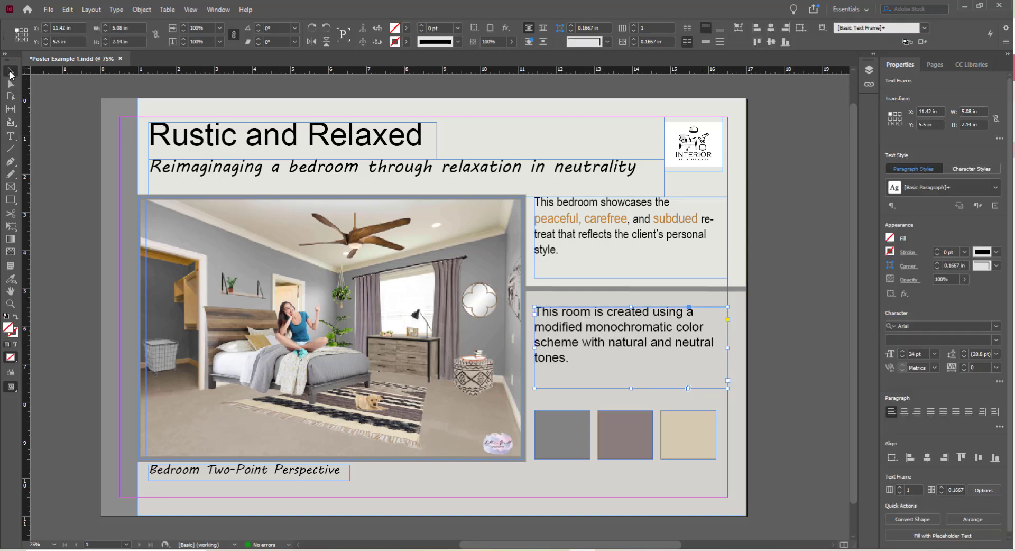
left_click(773, 285)
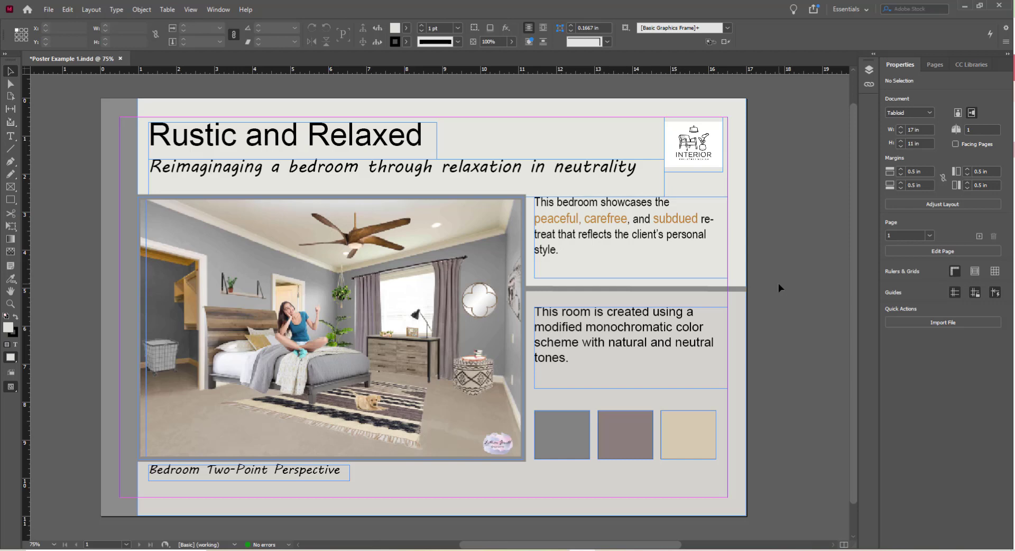
Select the monochromatic color scheme paragraph's text again to check its font, style and size
left_click(633, 336)
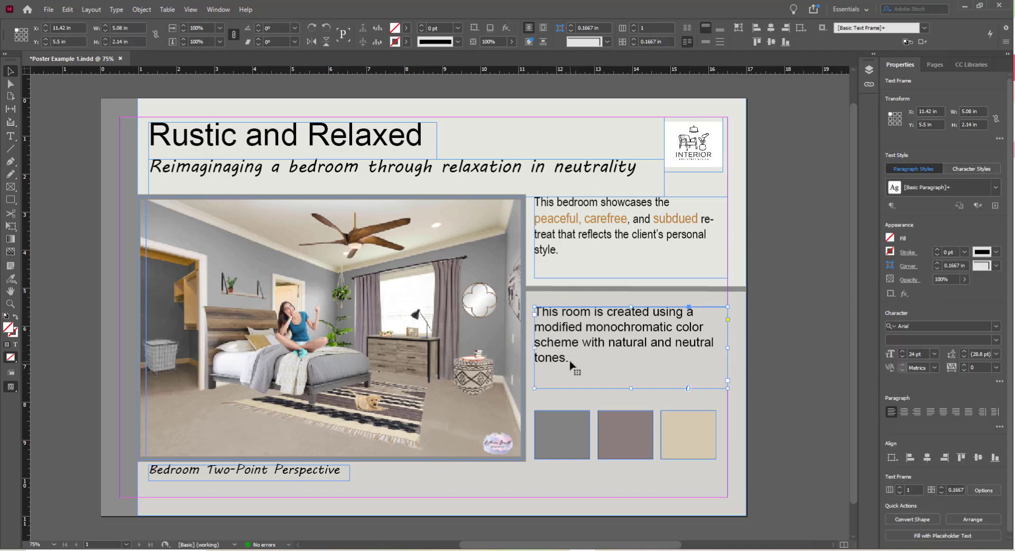
left_click(11, 136)
left_click(661, 368)
left_click_drag(573, 356, 525, 312)
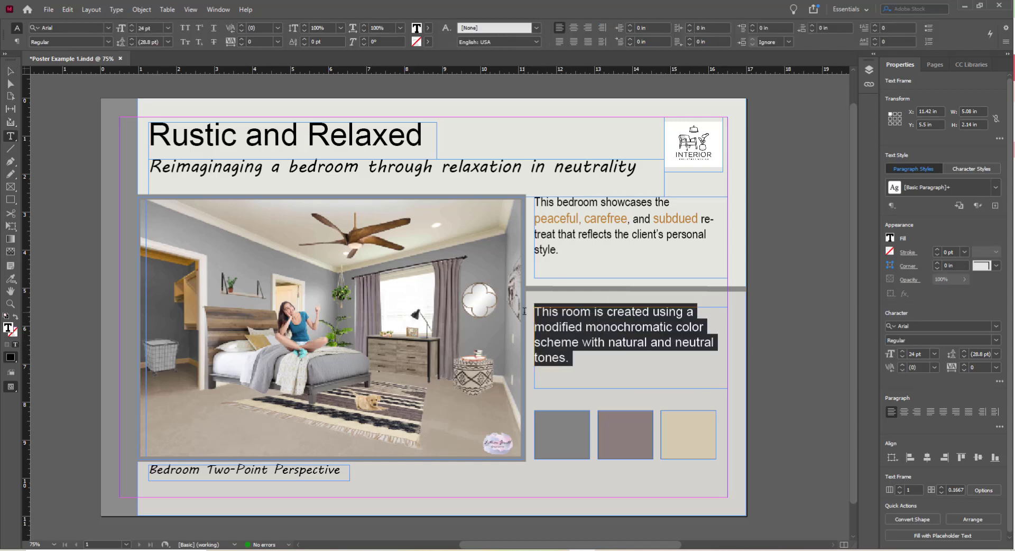
Format the whole "This bedroom showcases the peaceful, carefree, and subdued retreat" paragraph at 24 pt in Arial Regular
left_click(566, 250)
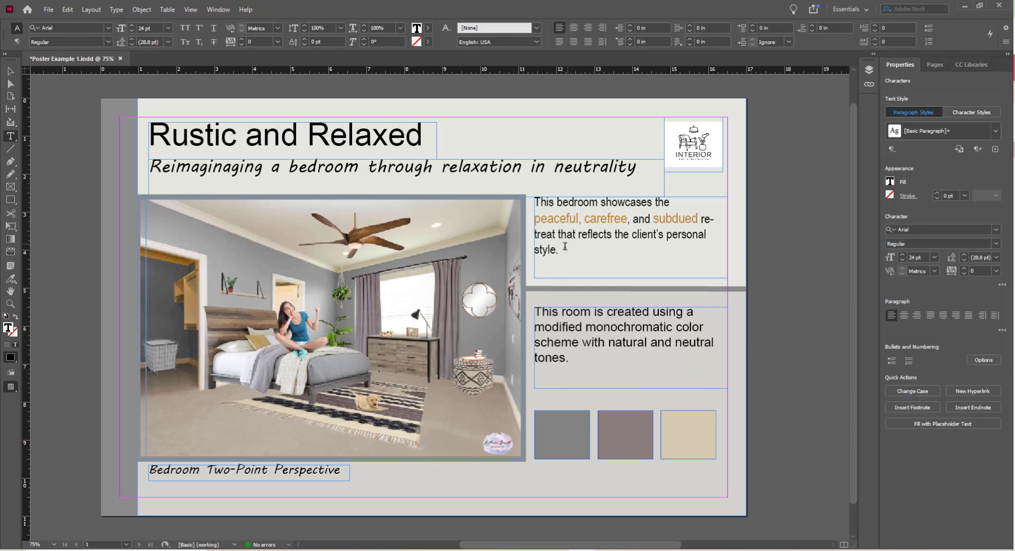
left_click_drag(562, 251, 532, 200)
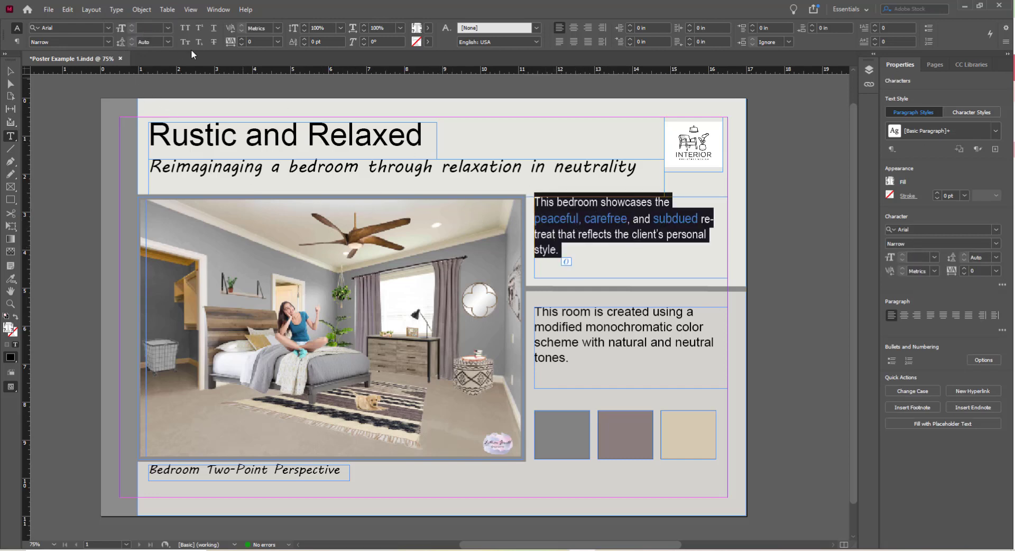
left_click(166, 27)
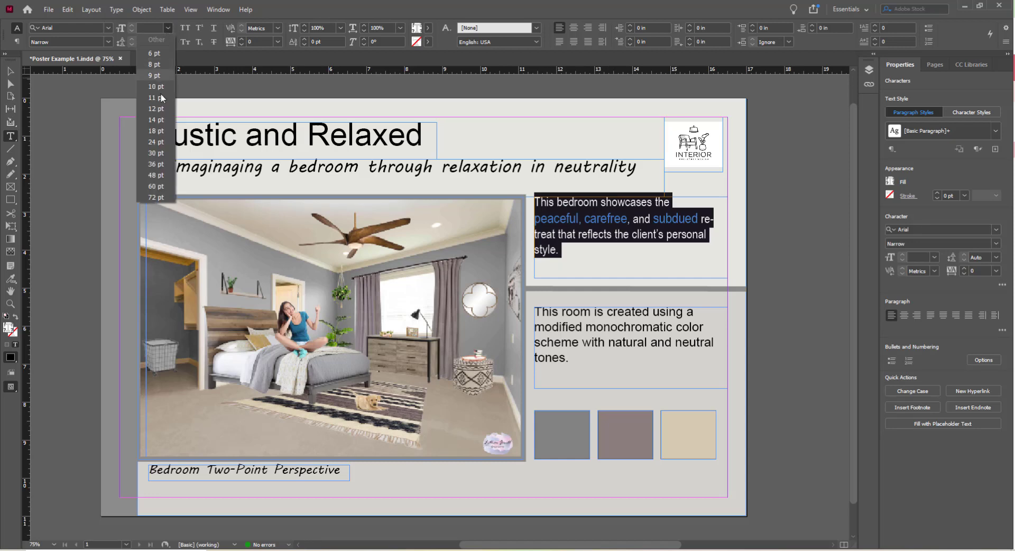
left_click(154, 142)
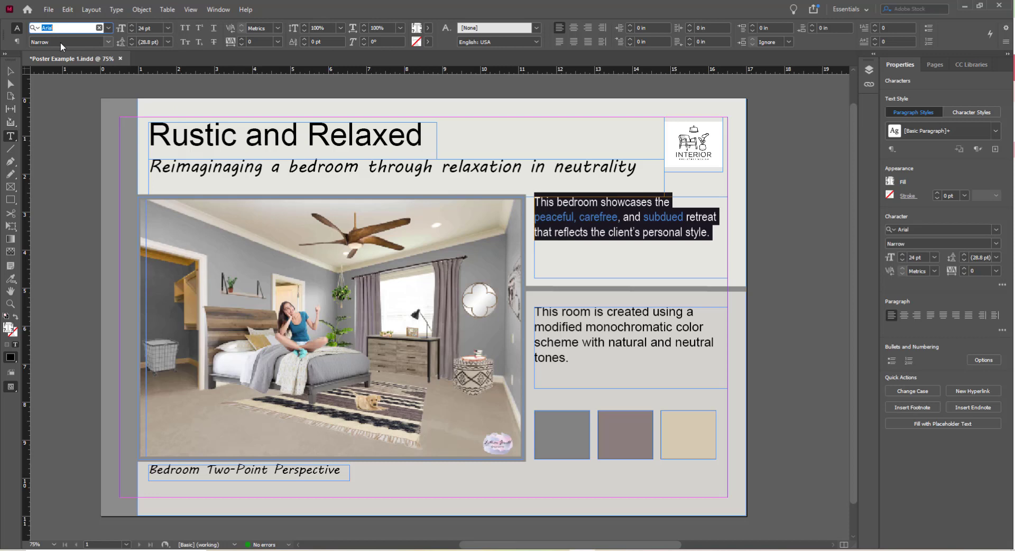
left_click(109, 41)
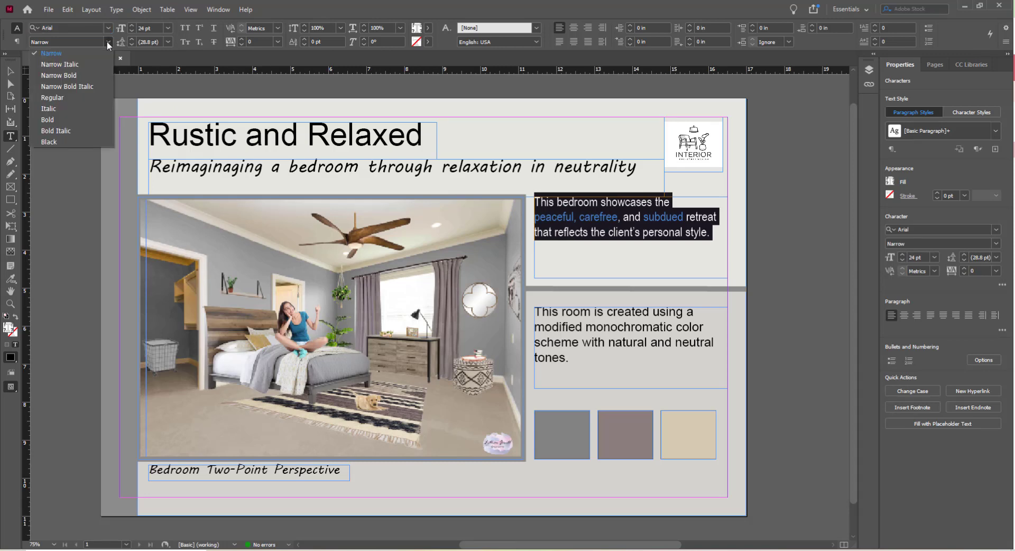
left_click(82, 101)
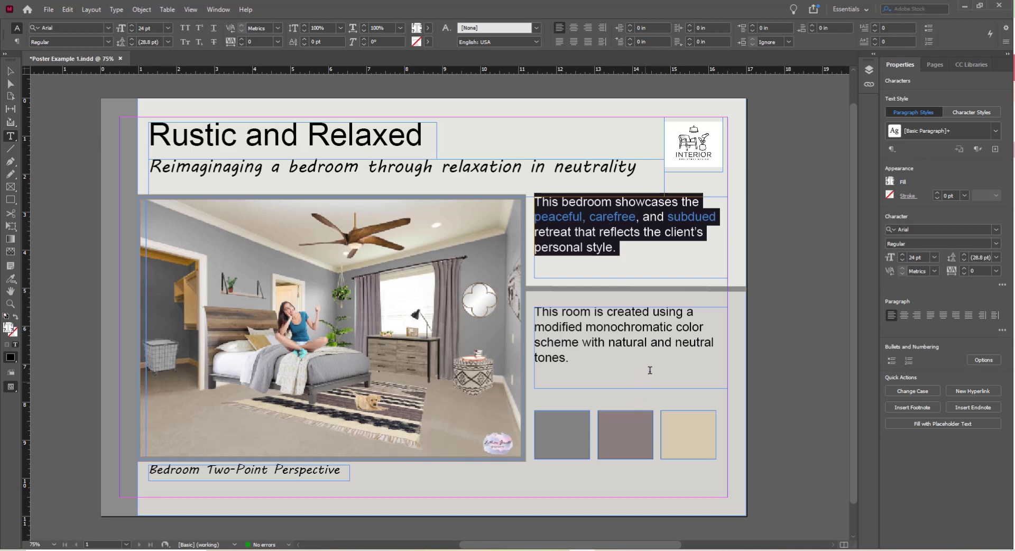
key("Escape")
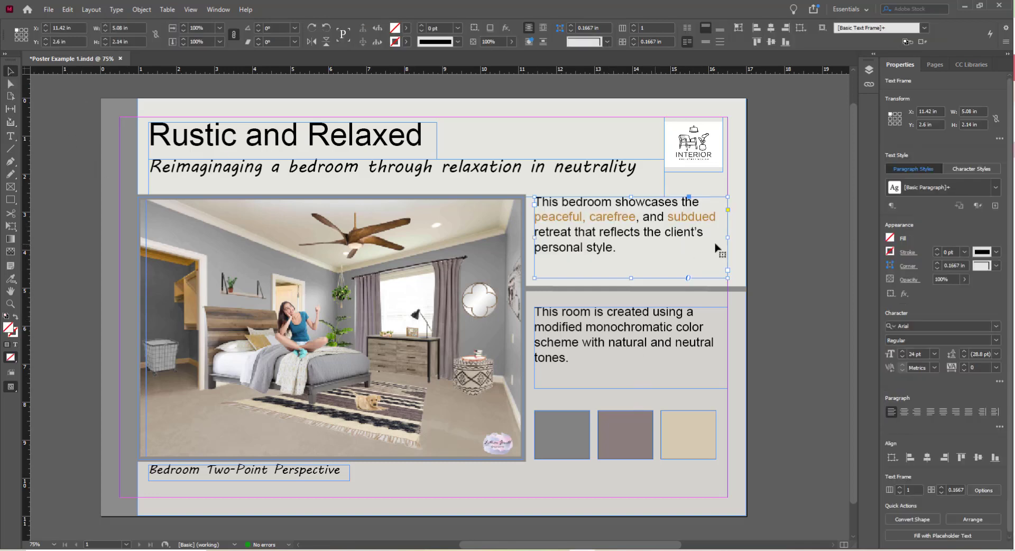
left_click(739, 272)
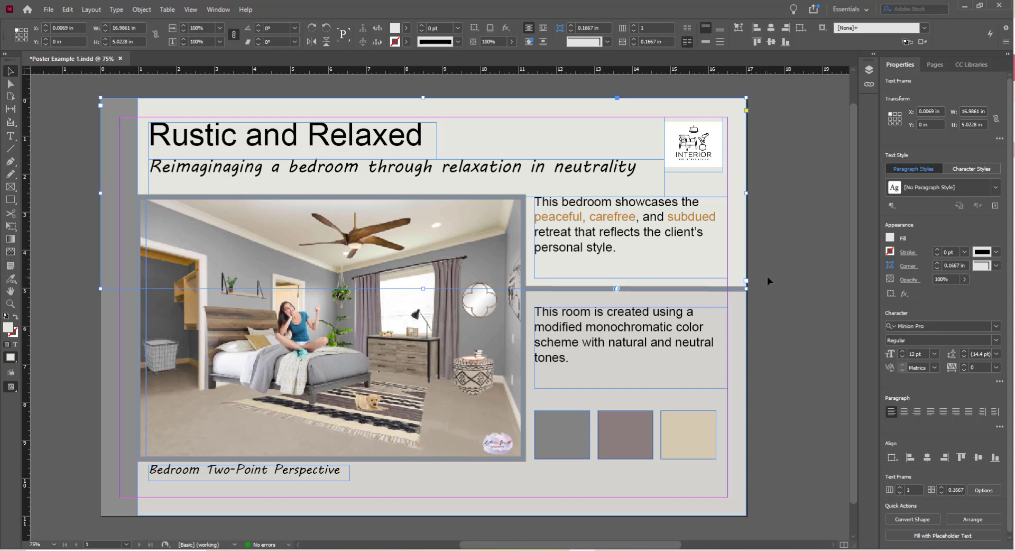
Shorten the caption below the bedroom image to "Bedroom" by deleting "Two-Point Perspective"
left_click(249, 470)
key("t")
left_click(211, 469)
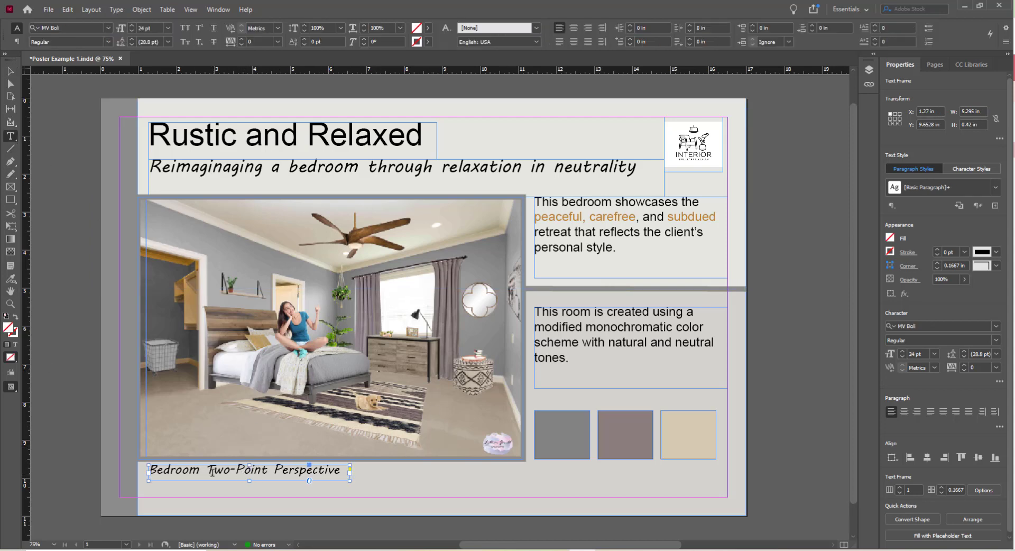
left_click_drag(211, 470, 340, 478)
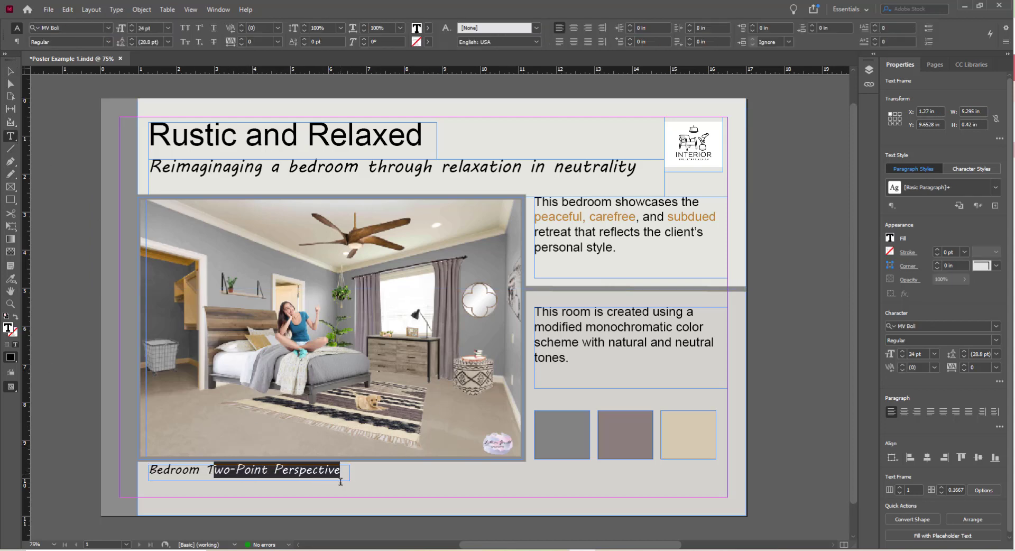
key("BackSpace")
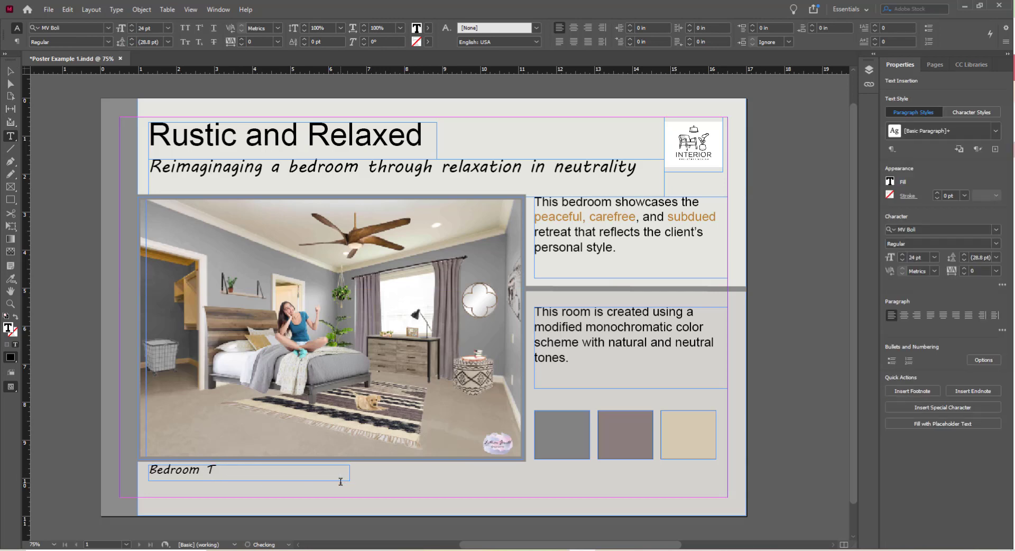
key("BackSpace")
key("BackSpace")
key("Escape")
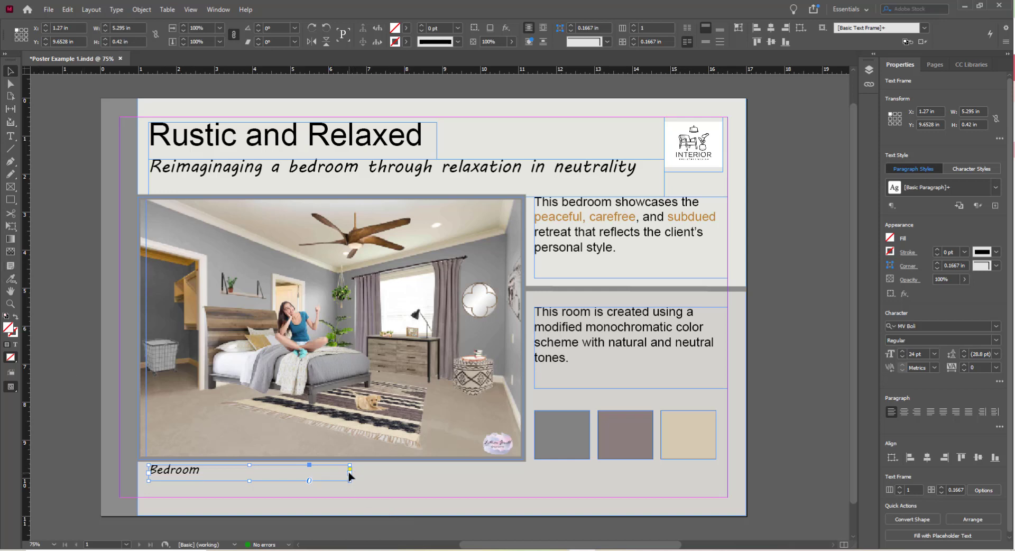
Resize the "Bedroom" caption frame to about 1.535 by 0.407 in so it fits closely around the word
mouse_move(348, 476)
left_mouse_down()
mouse_move(202, 469)
mouse_move(351, 475)
left_mouse_up()
left_click_drag(250, 480, 249, 490)
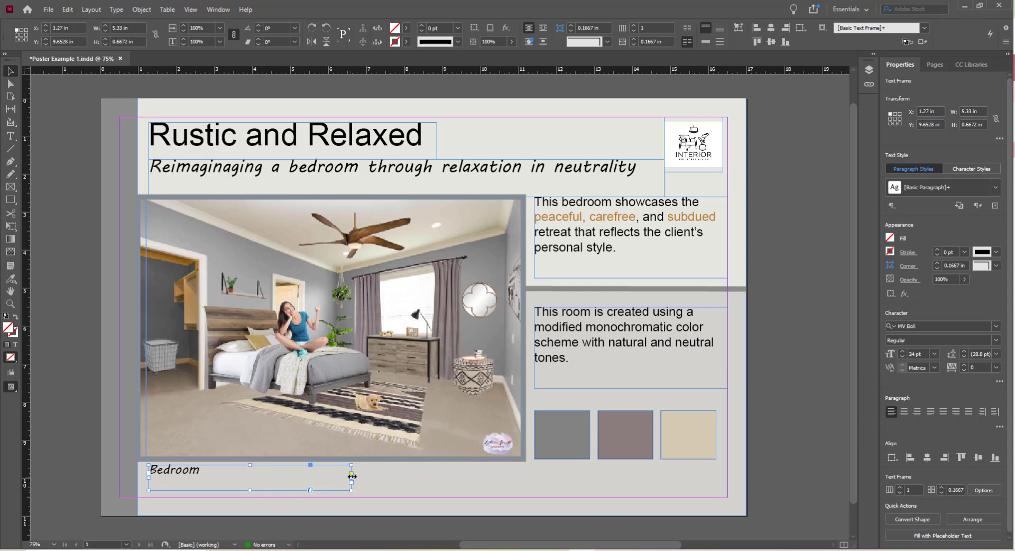
left_click_drag(351, 476, 177, 480)
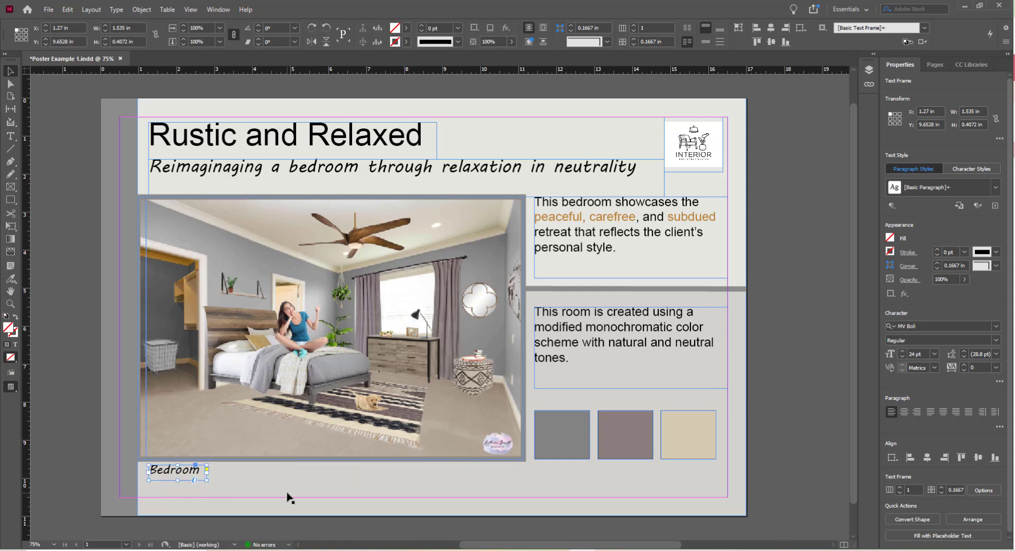
left_click(291, 490)
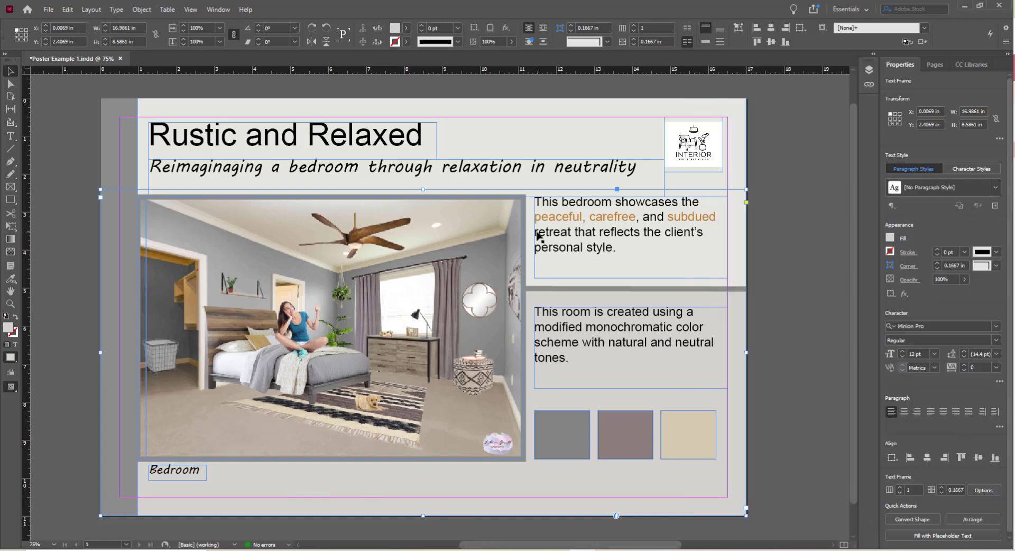
Turn off hyphenation for the "This bedroom showcases" paragraph, testing it by narrowing the frame to about 4.56 in and restoring it to 5.08 in wide
left_click(555, 233)
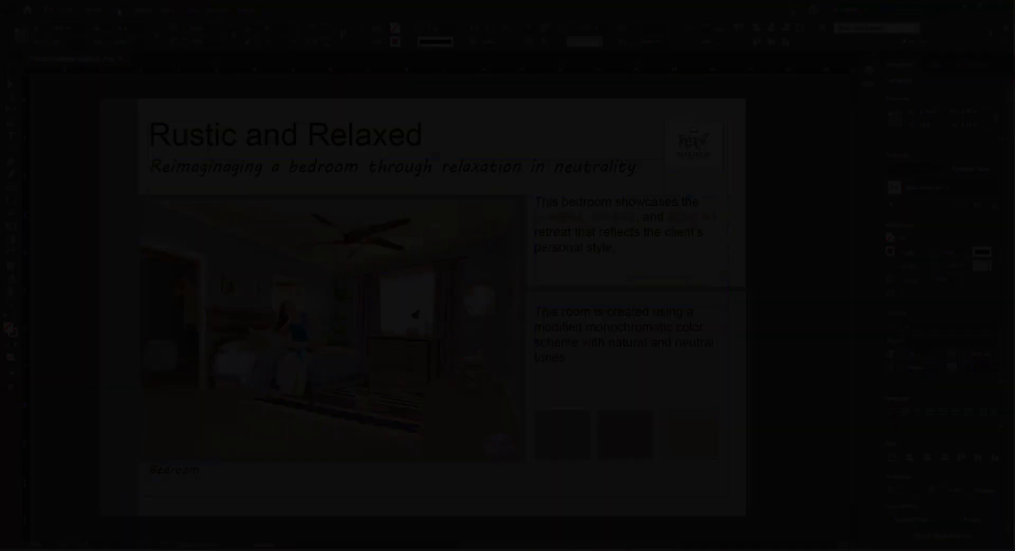
left_click(116, 10)
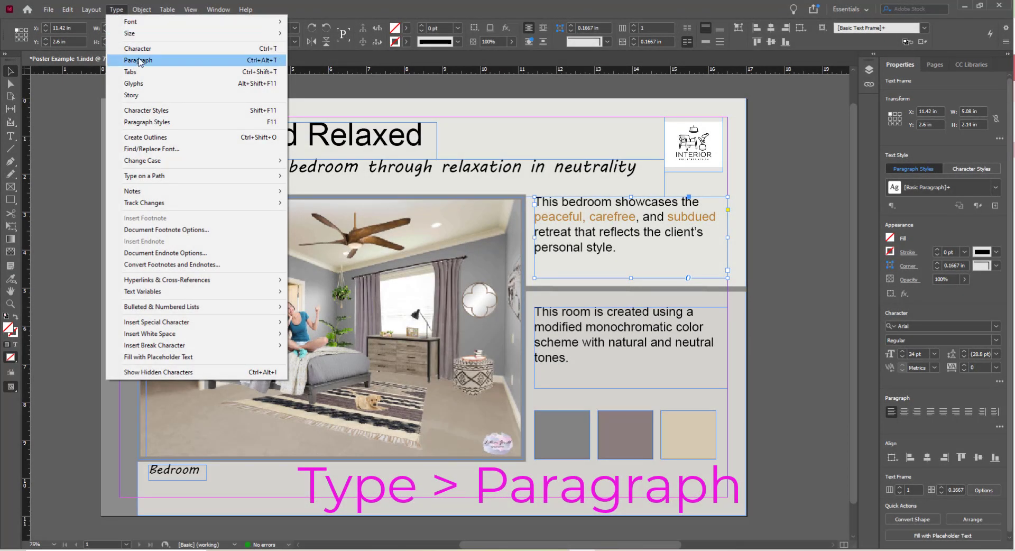
left_click(138, 60)
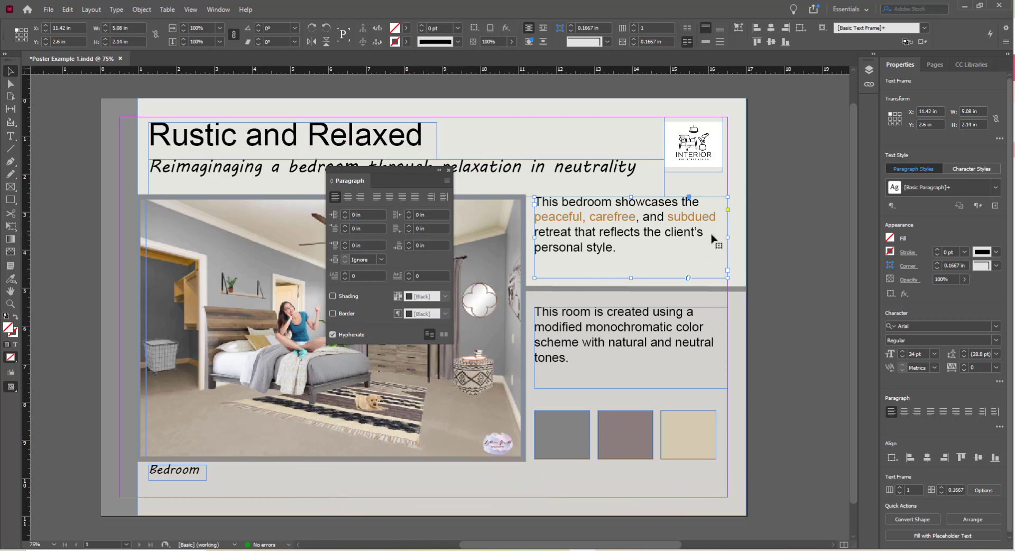
left_click_drag(727, 237, 707, 236)
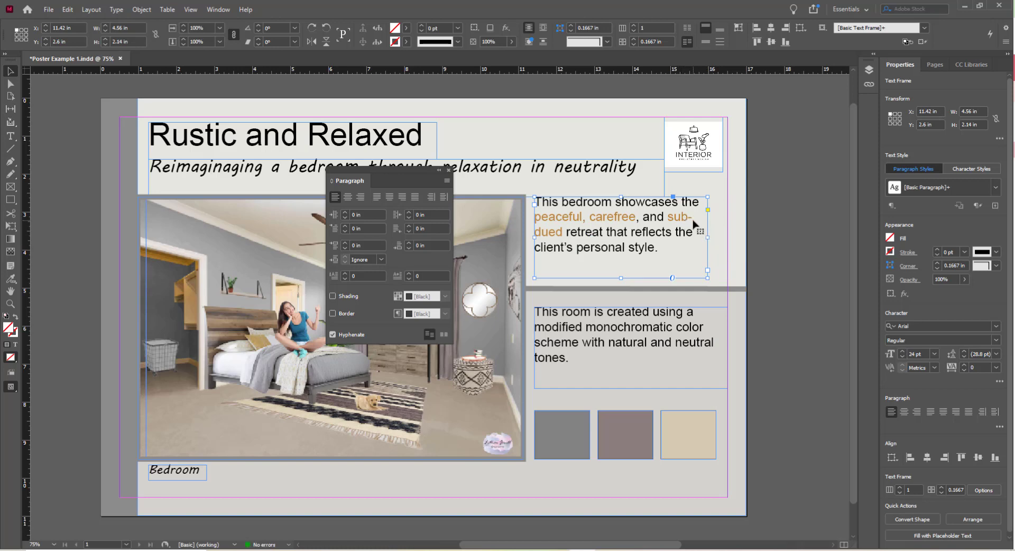
left_click(332, 335)
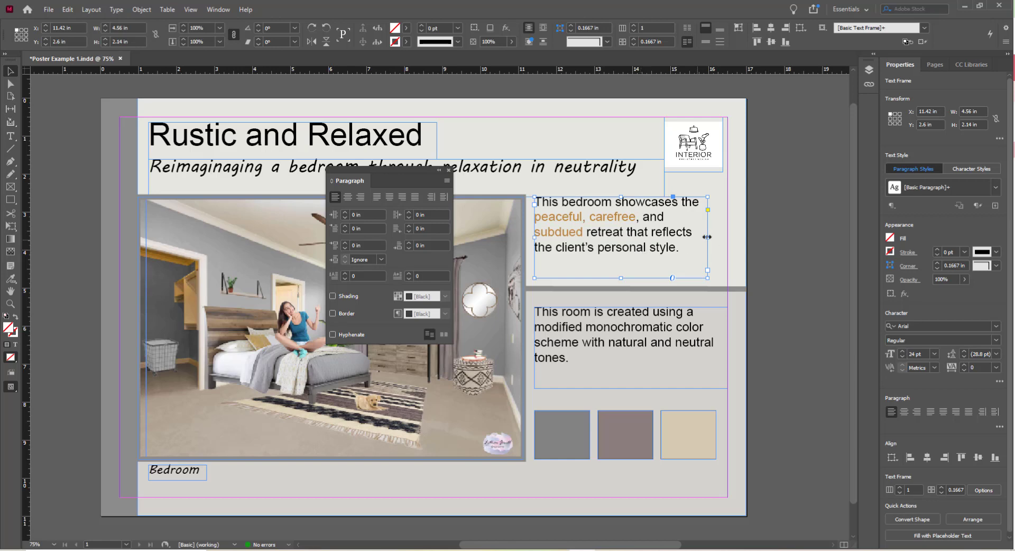
left_click_drag(707, 237, 727, 237)
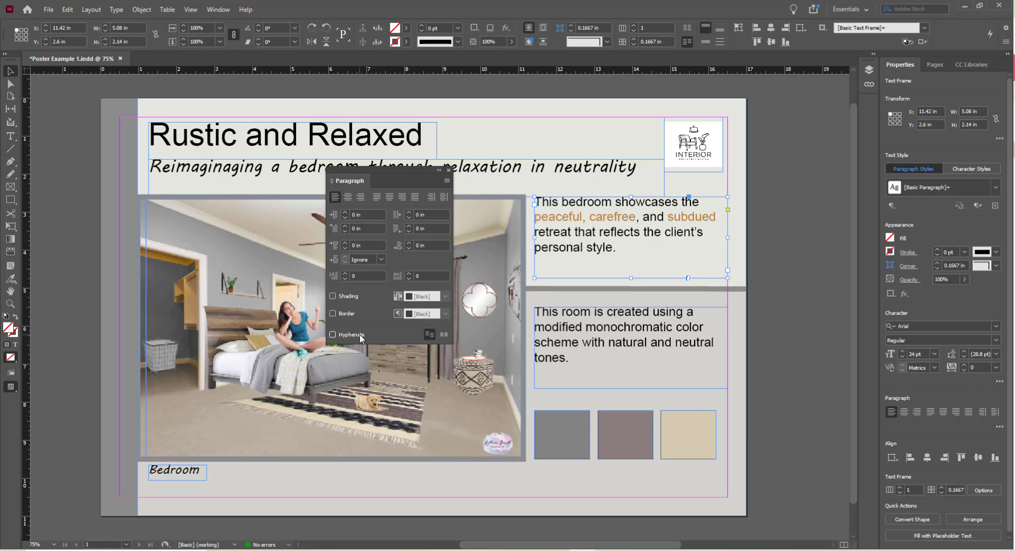
left_click(449, 170)
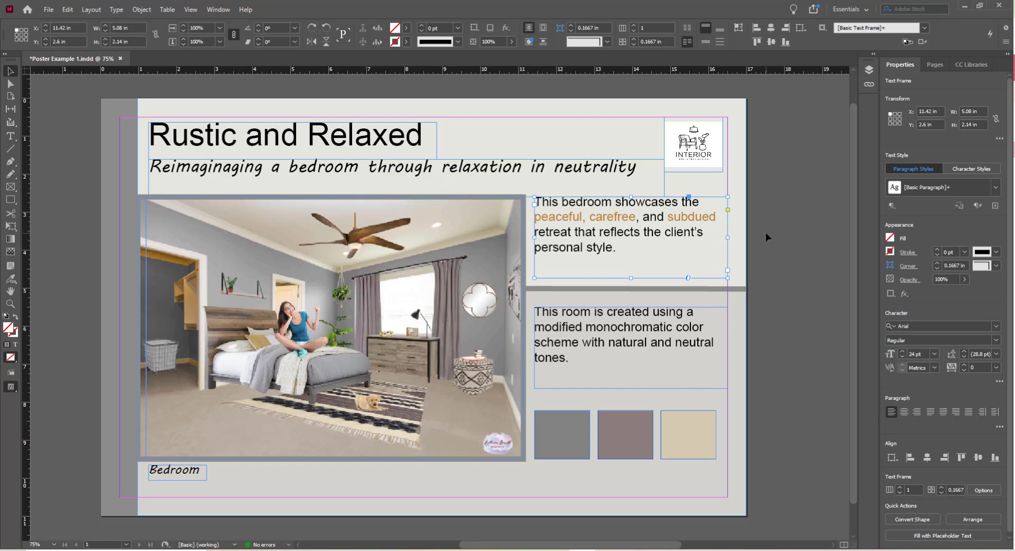